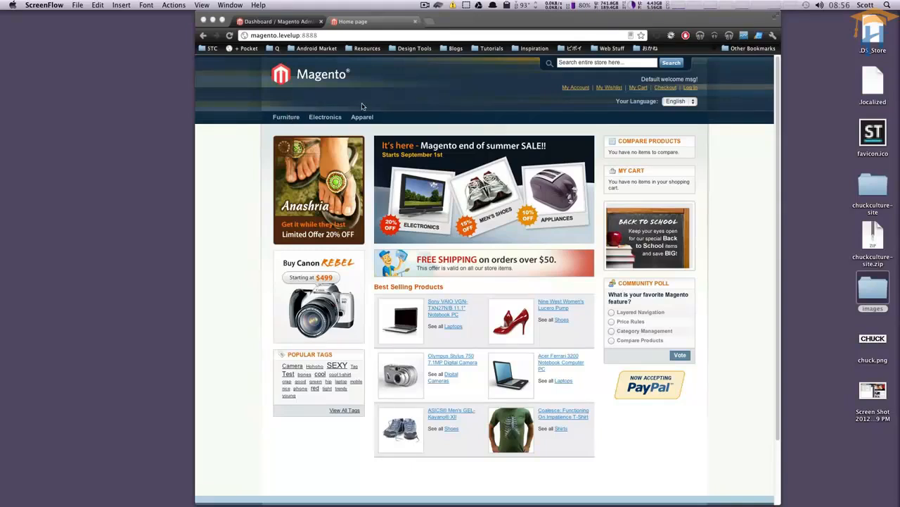
Examine the Furniture, Electronics and Apparel category menus on the storefront home page, including the Computers subcategories.
left_click(364, 107)
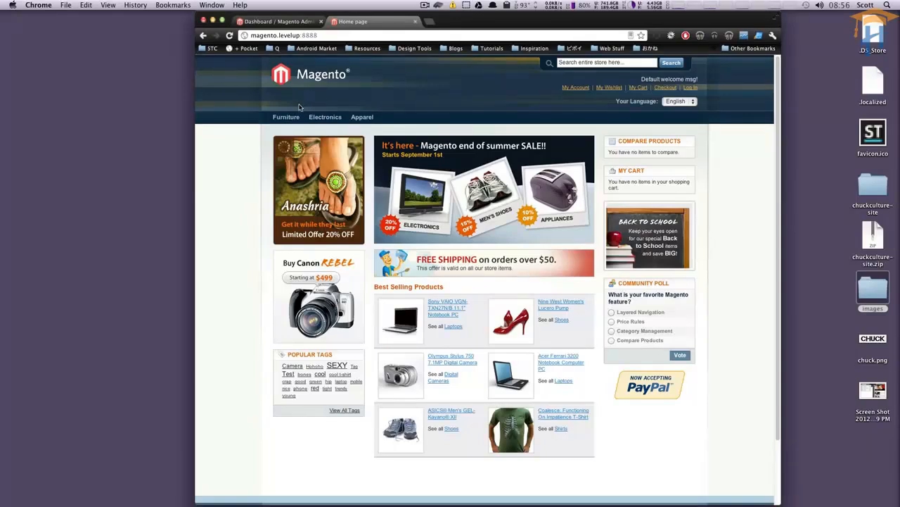
mouse_move(297, 115)
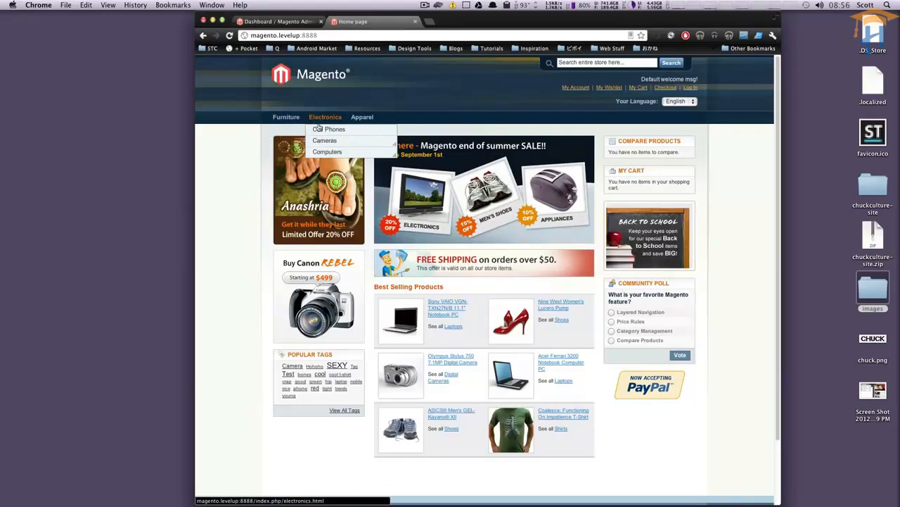
mouse_move(321, 154)
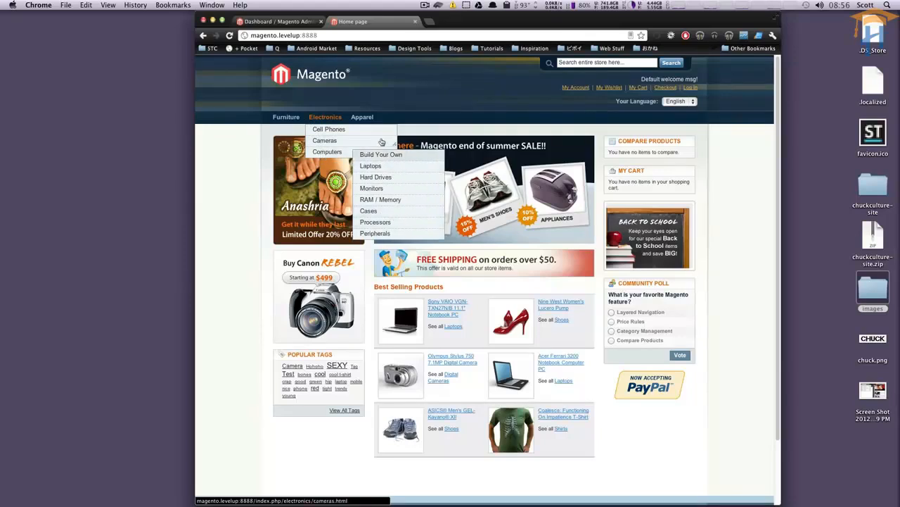
mouse_move(363, 123)
mouse_move(370, 140)
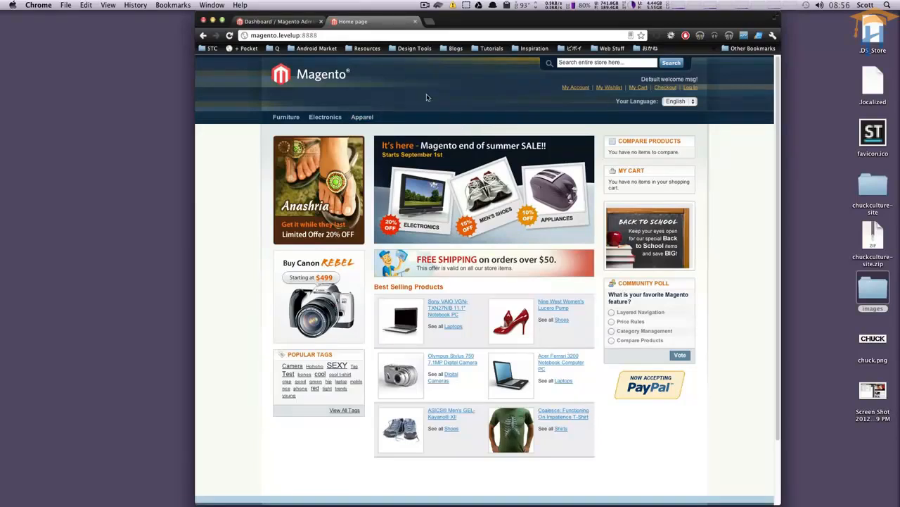
Switch to the Magento admin panel and open the category management page.
left_click(278, 22)
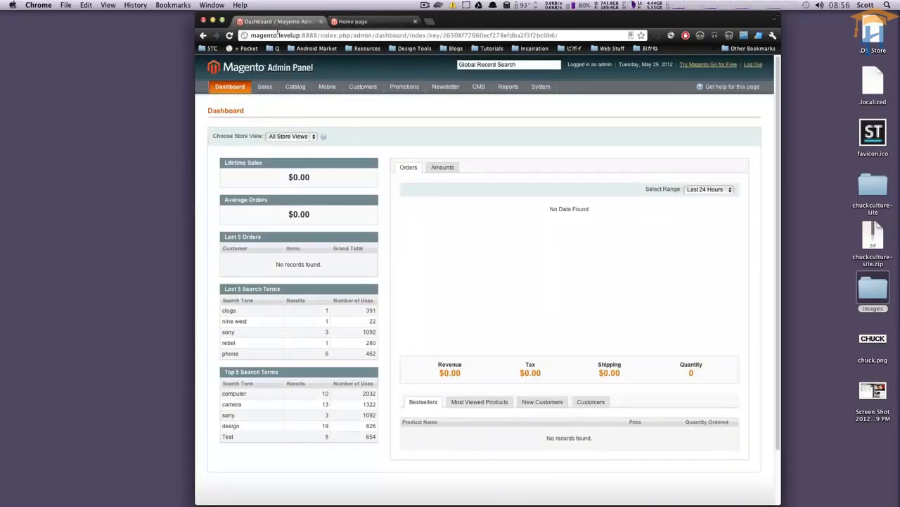
left_click_drag(251, 35, 321, 35)
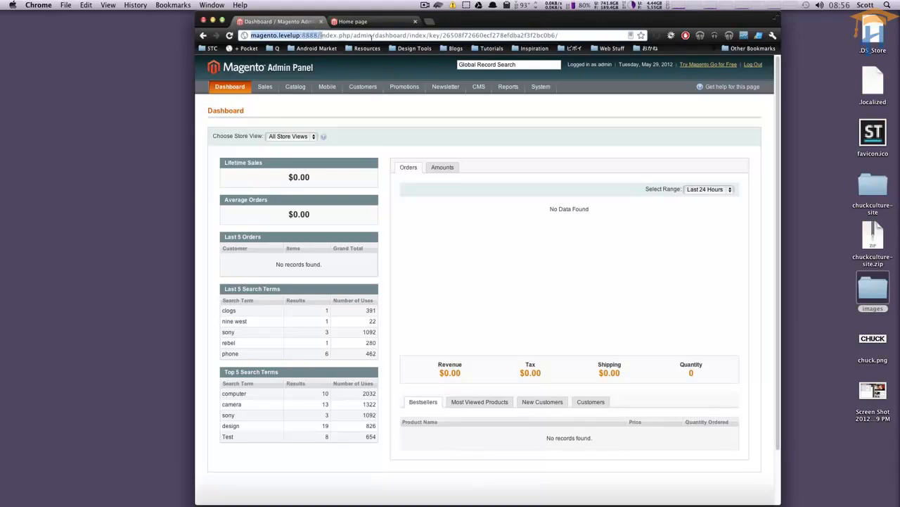
left_click(375, 35)
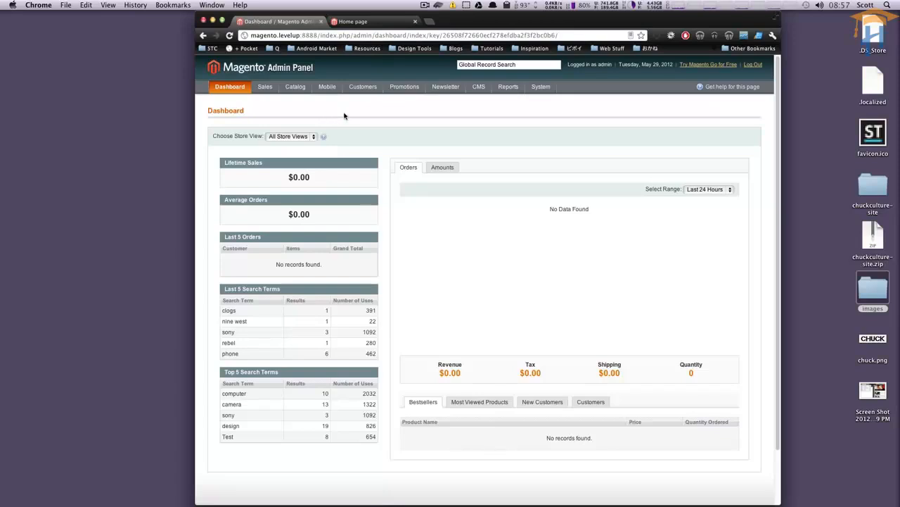
mouse_move(294, 89)
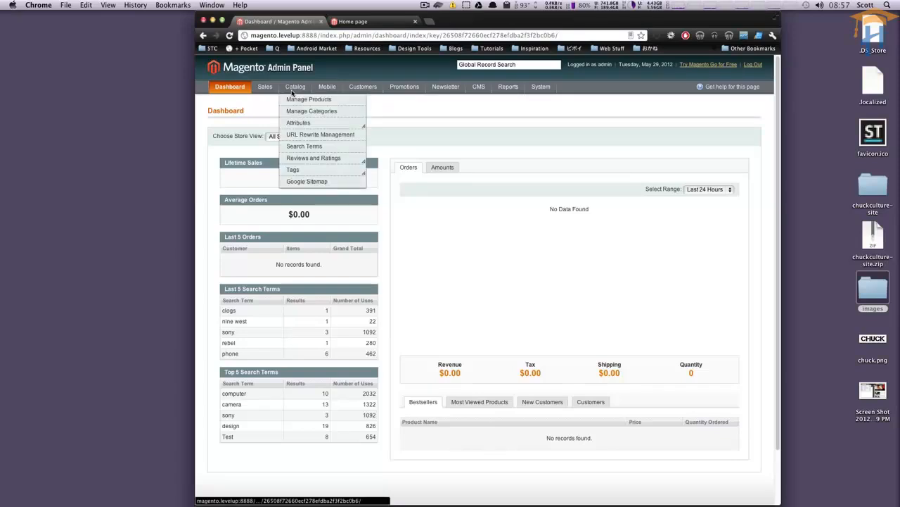
left_click(299, 115)
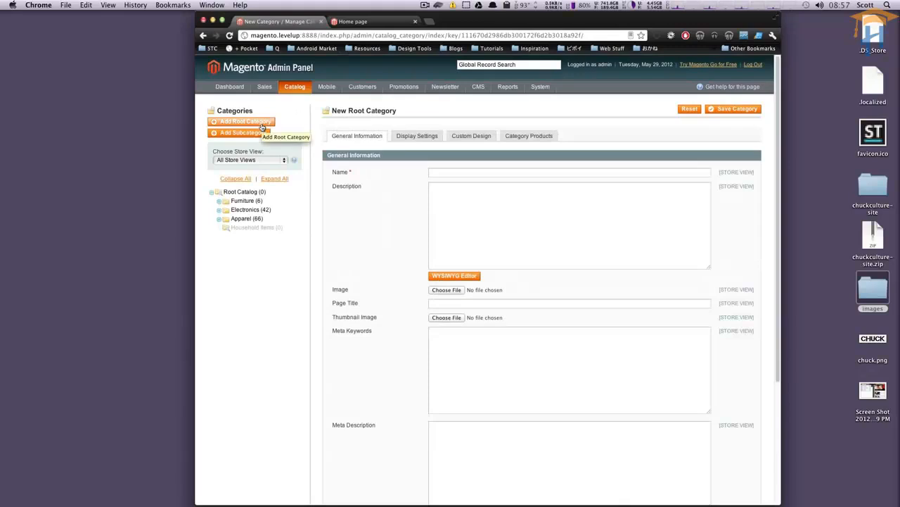
Start a new root category and name it Tutorials.
left_click(262, 127)
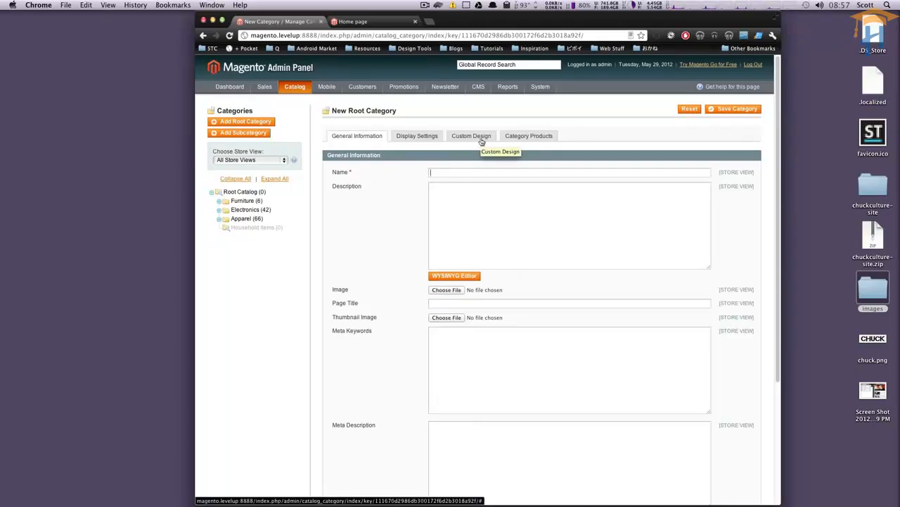
type("LEvelUP Products")
left_click(495, 210)
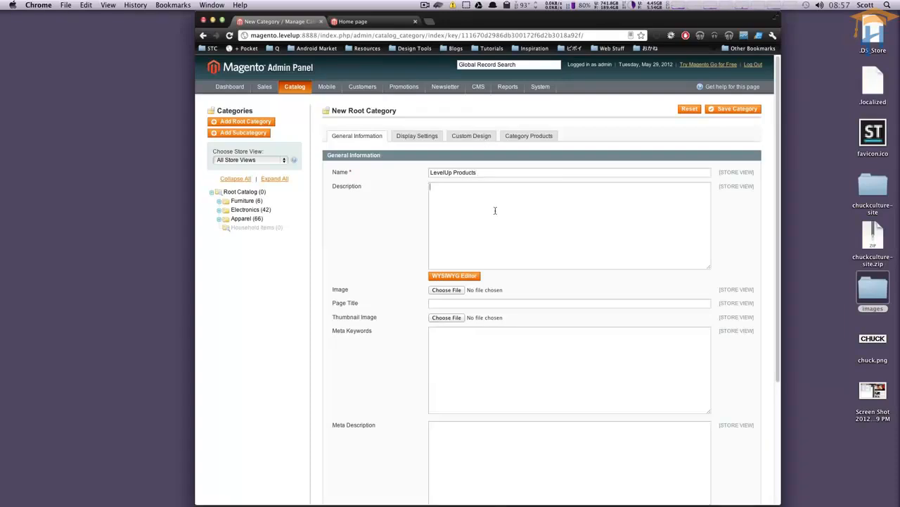
triple_click(467, 173)
type("Tutorials")
Enter "Digital Tutorial Videos." as the category's description, correcting the misspelled first word.
left_click(504, 211)
type("Didital Tutorial Vi")
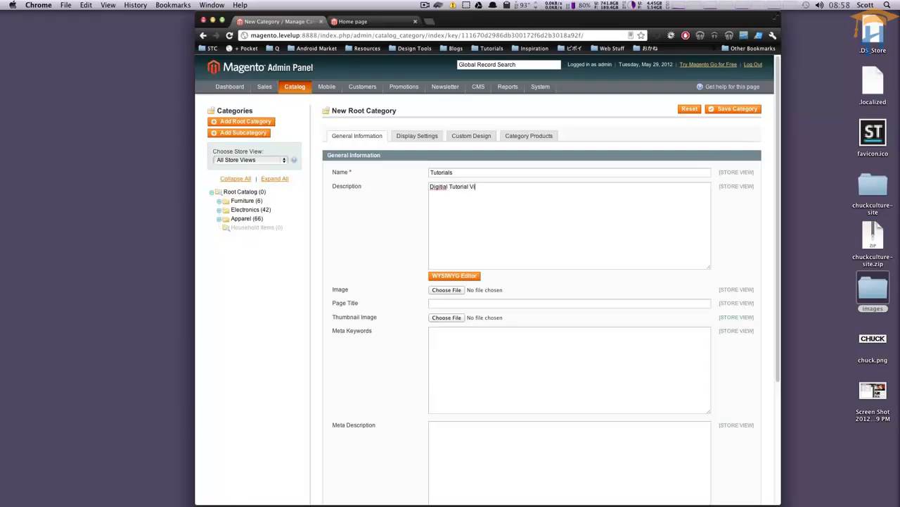
type("deos")
right_click(438, 187)
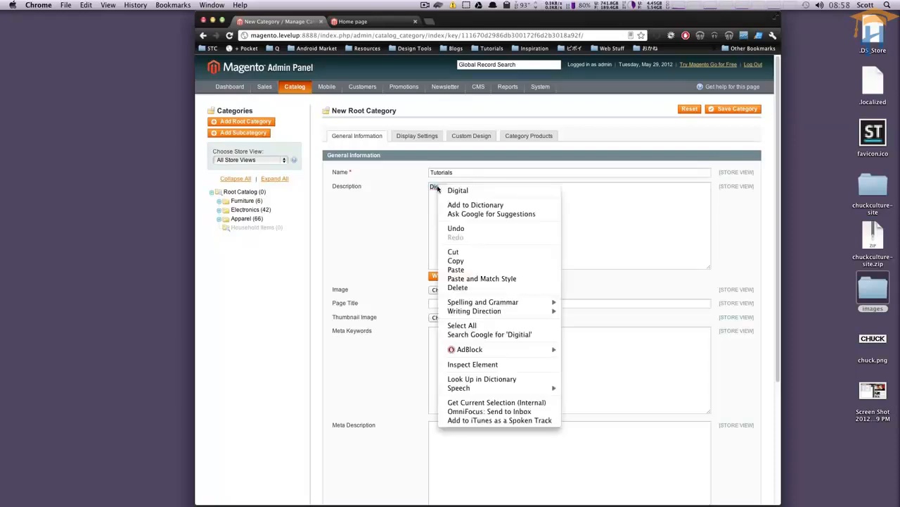
left_click(450, 191)
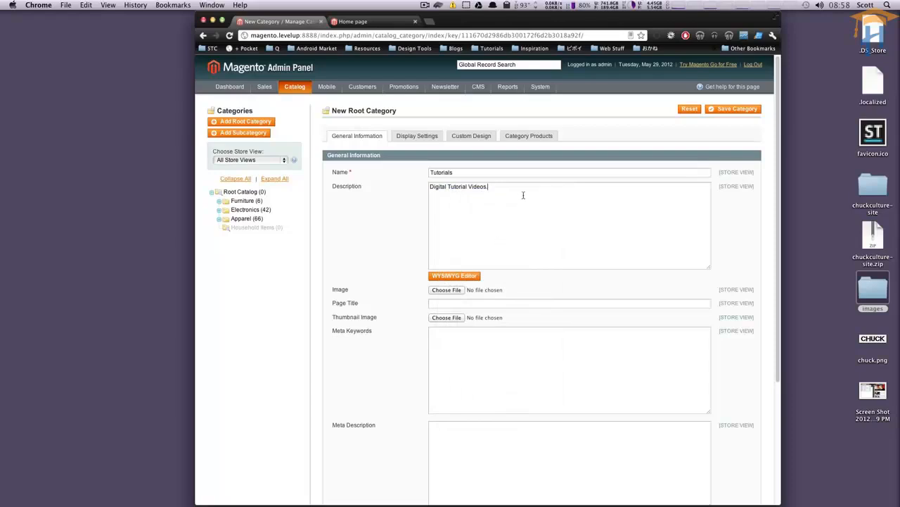
left_click_drag(441, 195, 406, 183)
left_click(380, 202)
left_click_drag(439, 196, 422, 190)
Copy the category name Tutorials into the Page Title.
left_click(456, 303)
left_click_drag(465, 171, 422, 167)
key("super+c")
right_click(453, 301)
left_click(427, 298)
left_click(459, 303)
key("super+v")
Make the category active and keep Include in Navigation Menu set to Yes.
scroll(498, 332, "down", 4)
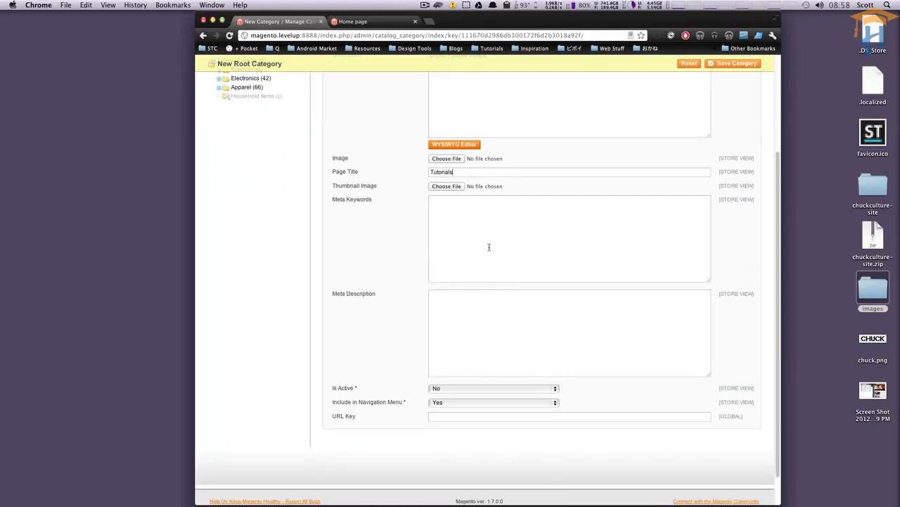
scroll(488, 247, "down", 1)
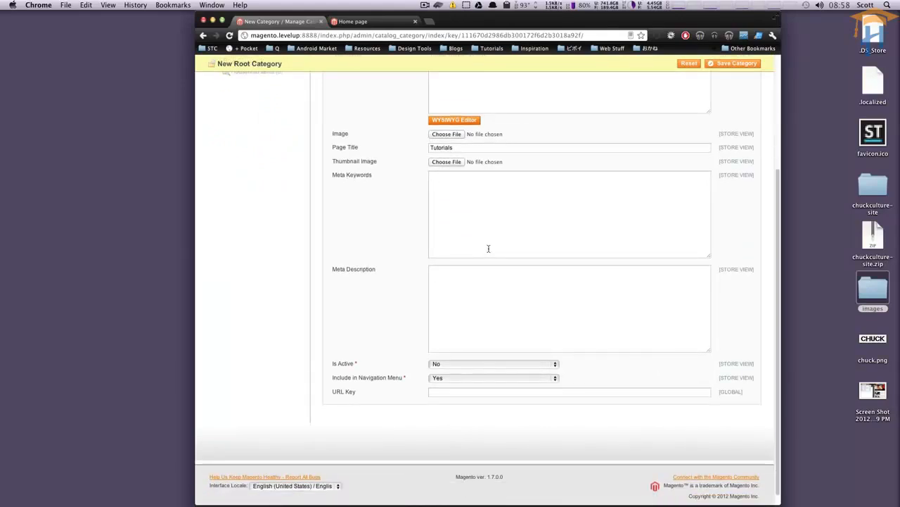
scroll(488, 248, "up", 5)
scroll(488, 248, "down", 5)
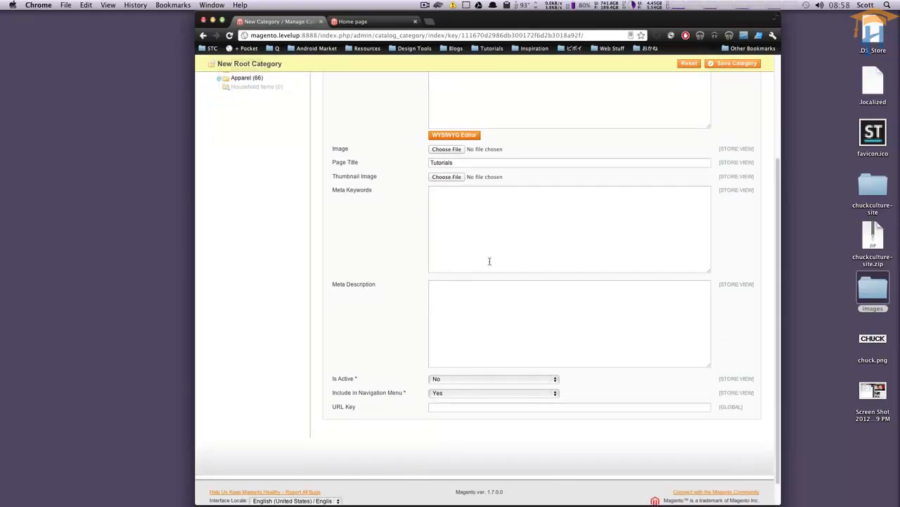
left_click(486, 380)
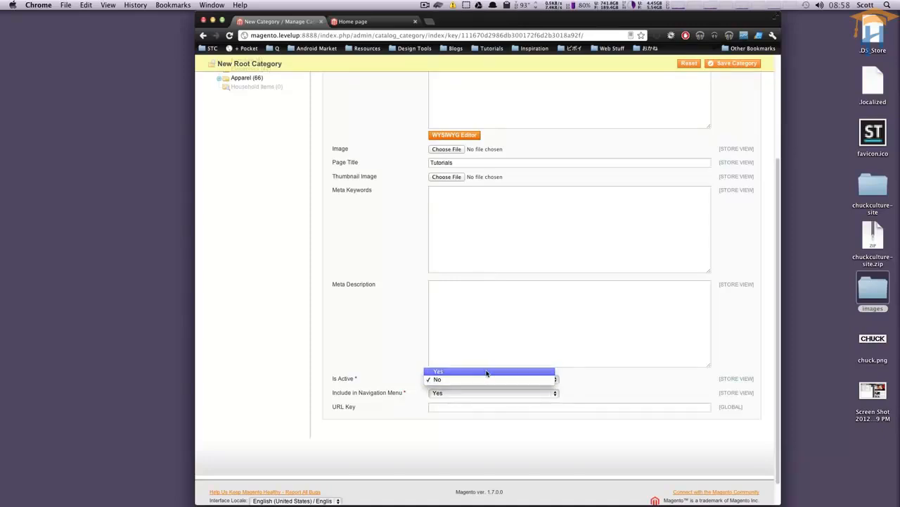
left_click(486, 372)
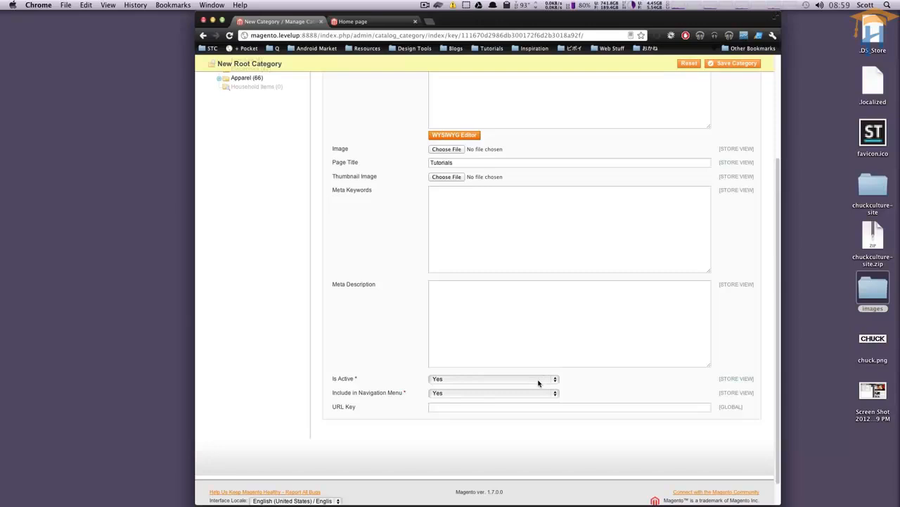
left_click(496, 395)
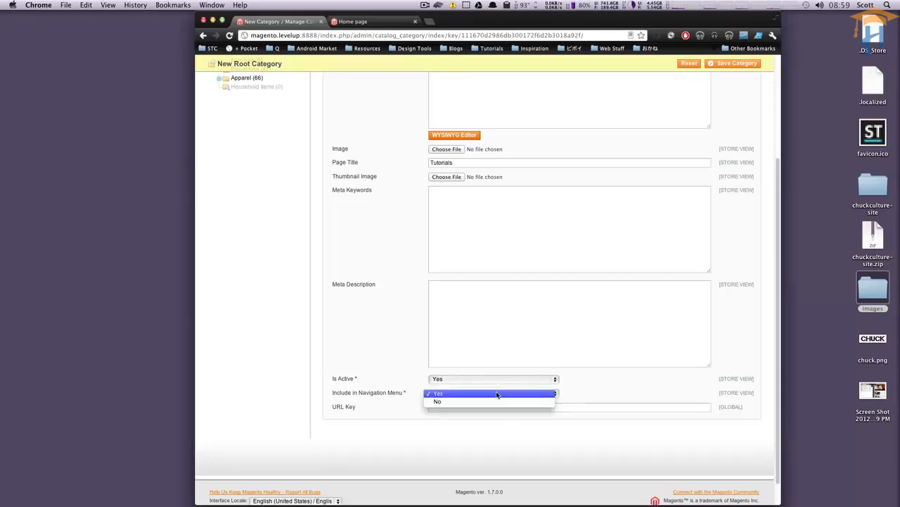
left_click(497, 393)
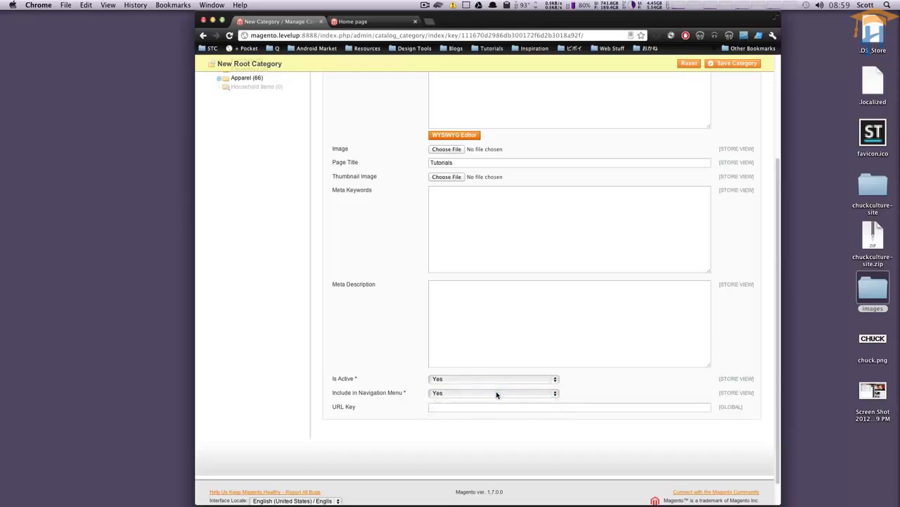
Examine the category's URL Key field alongside its name, leaving the key blank.
left_click(476, 410)
left_click_drag(357, 406, 335, 408)
left_click(439, 407)
scroll(415, 400, "up", 5)
left_click_drag(473, 179, 392, 170)
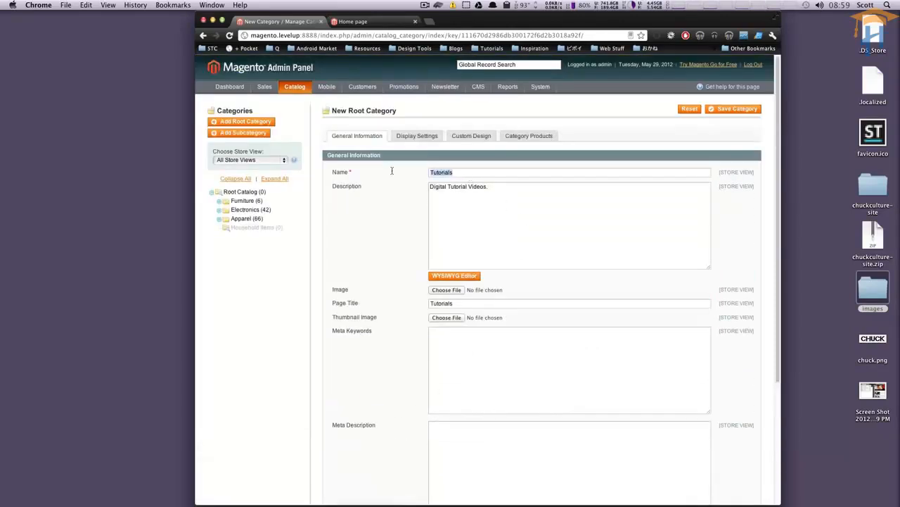
scroll(394, 246, "down", 5)
left_click(438, 378)
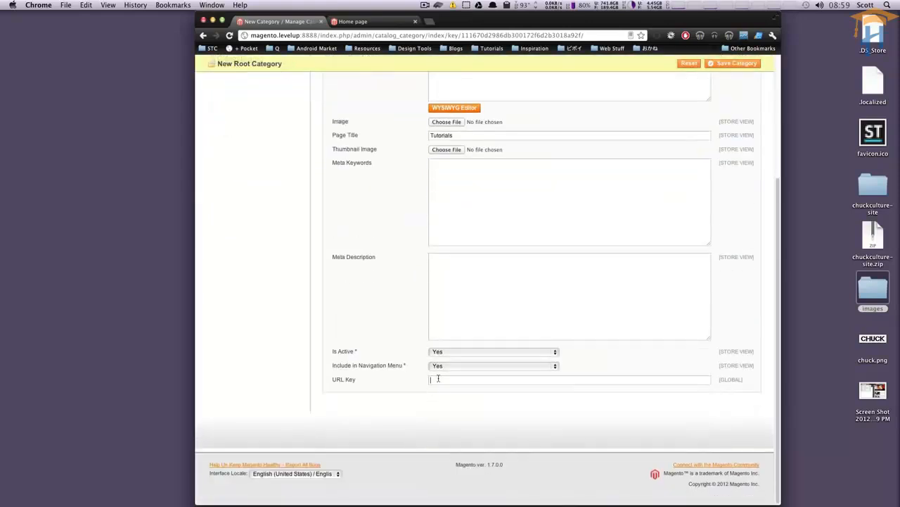
scroll(379, 348, "up", 5)
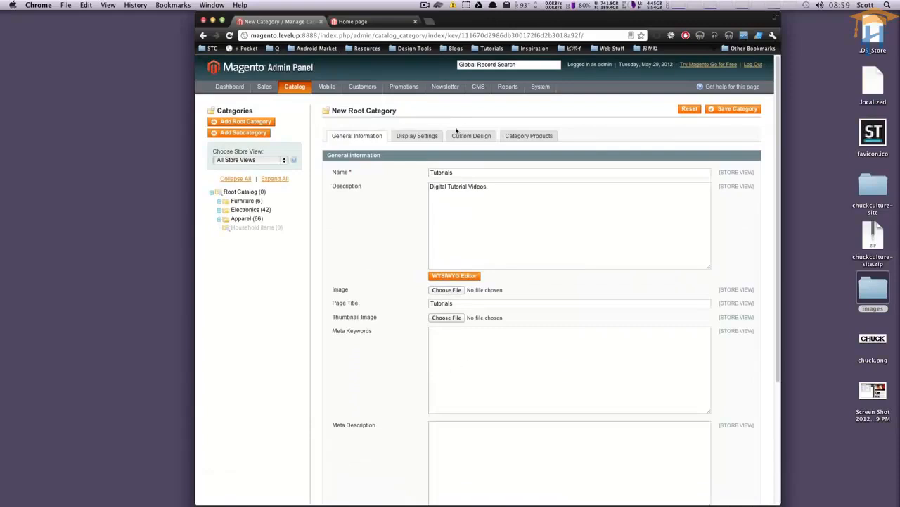
Review the category's display mode, CMS block and anchor options, plus its custom design settings, without changing them.
left_click(417, 138)
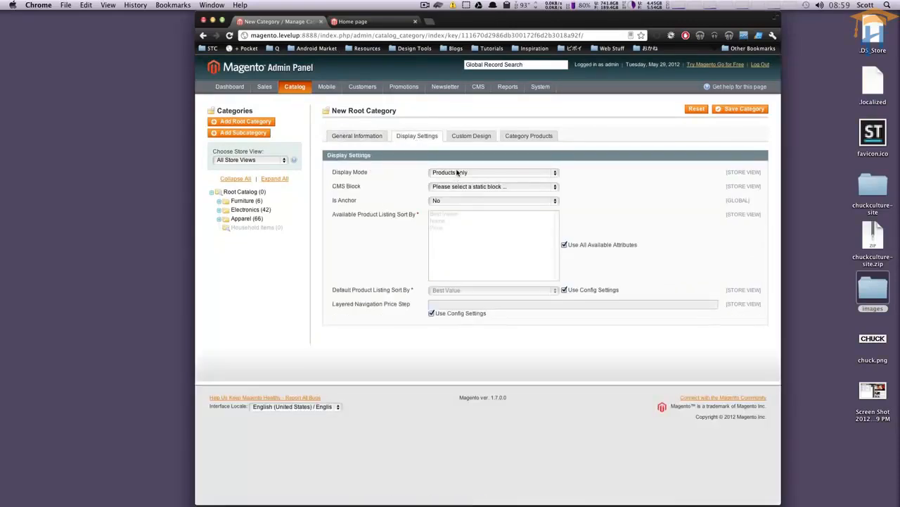
left_click(532, 188)
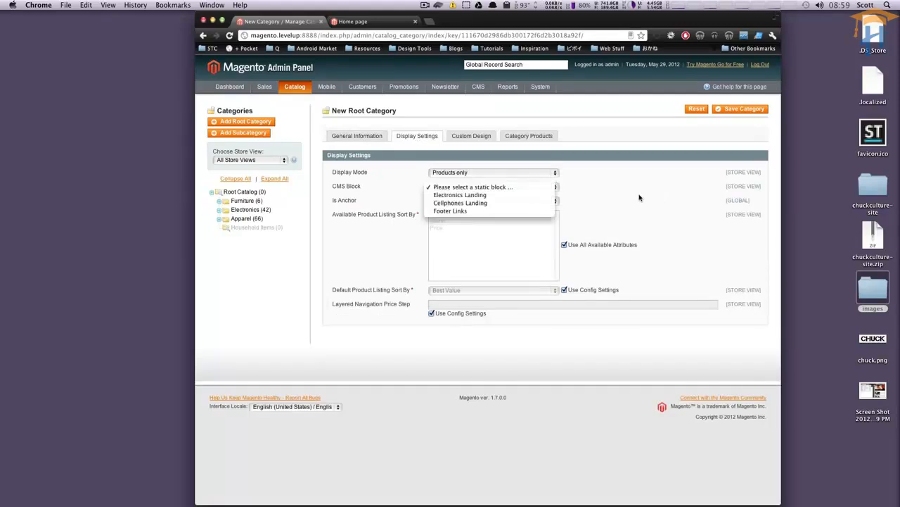
left_click(621, 202)
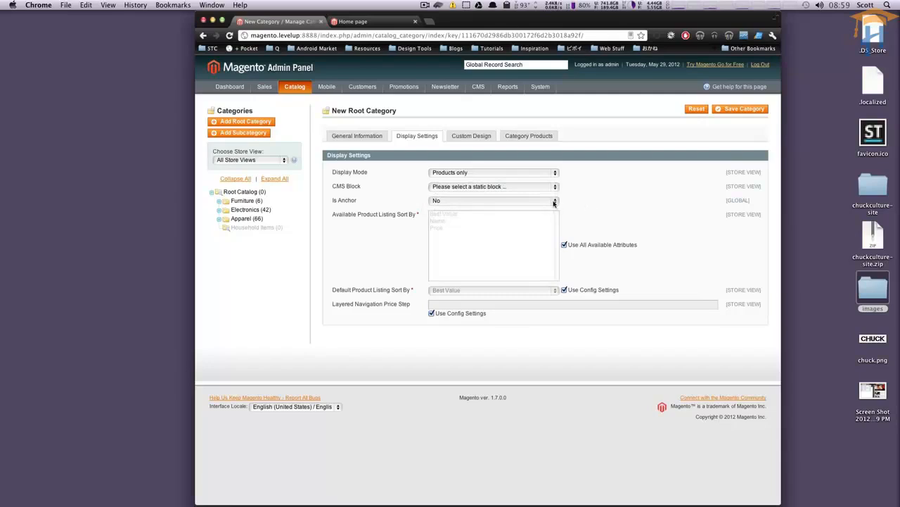
left_click(553, 202)
left_click(601, 203)
left_click(473, 174)
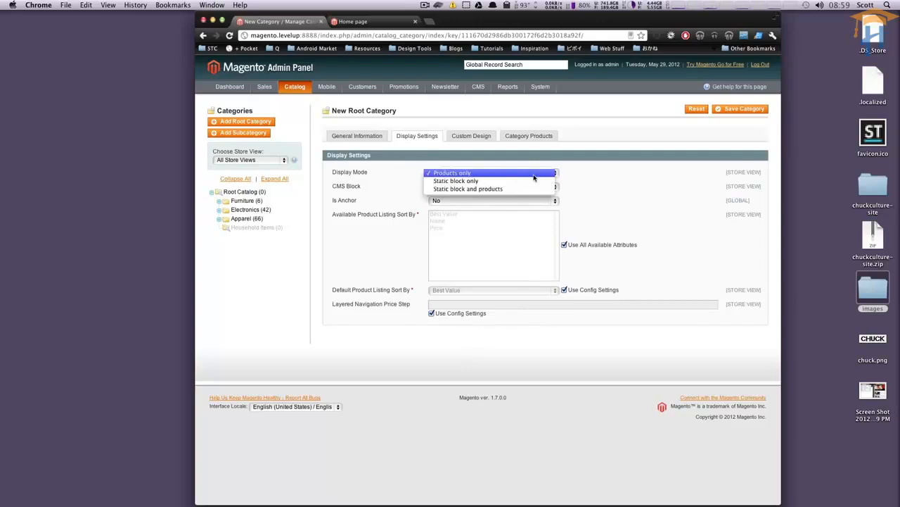
left_click(584, 184)
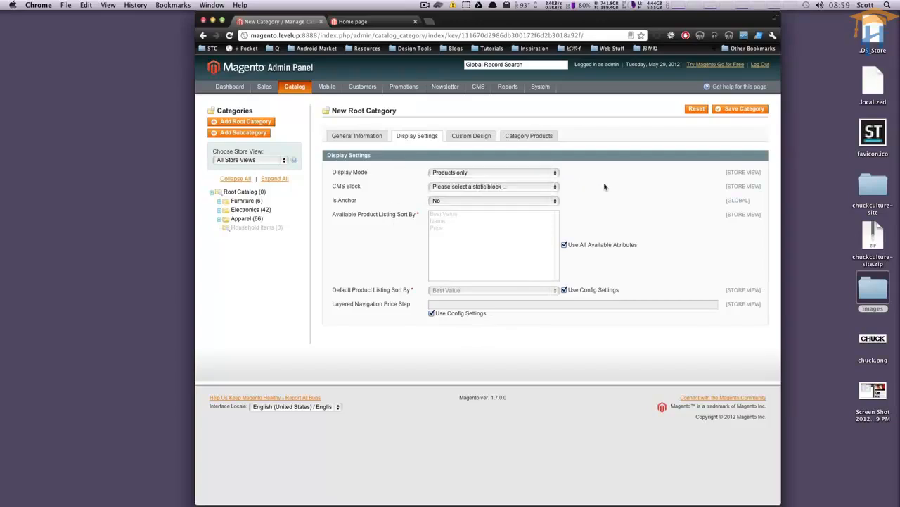
left_click(486, 141)
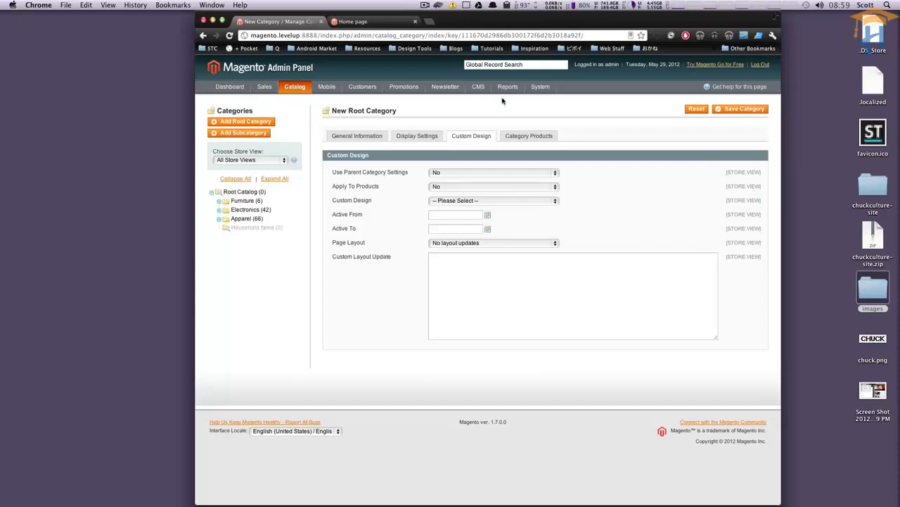
Assign Gaming Computer, Computer, Microsoft Wireless Optical Mouse 5000 and Logitech diNovo Edge Keyboard to the category, and save it.
left_click(542, 142)
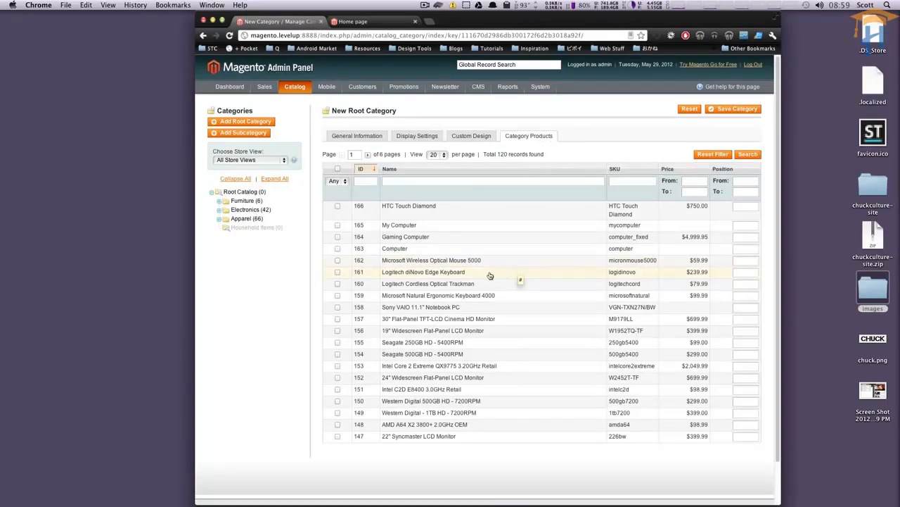
left_click(337, 249)
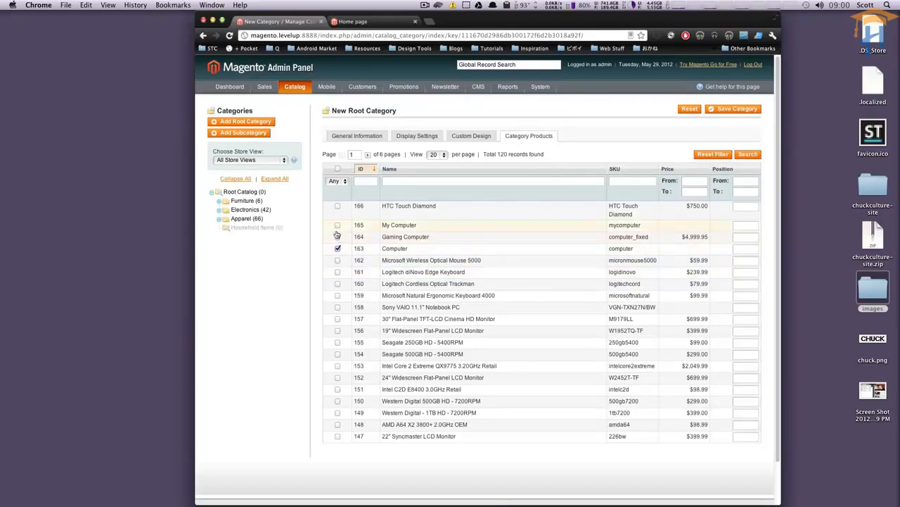
left_click(337, 237)
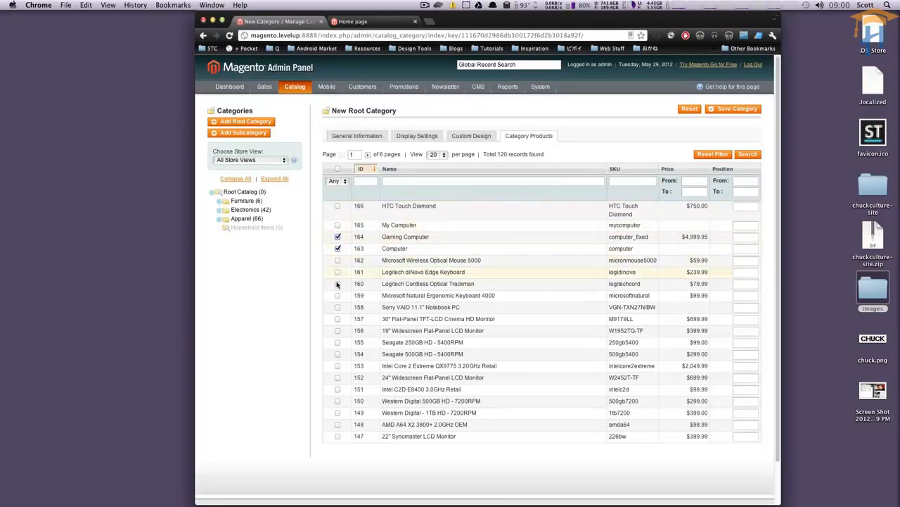
left_click(338, 261)
left_click(337, 271)
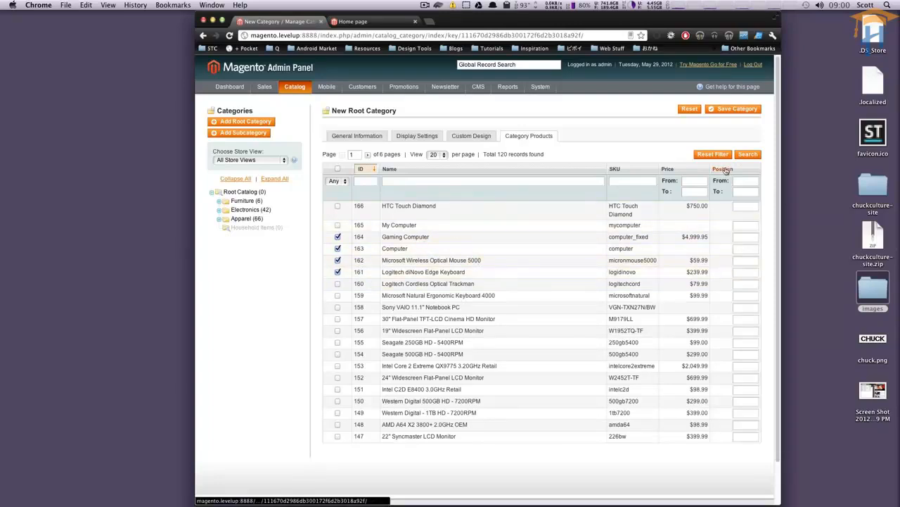
left_click(716, 111)
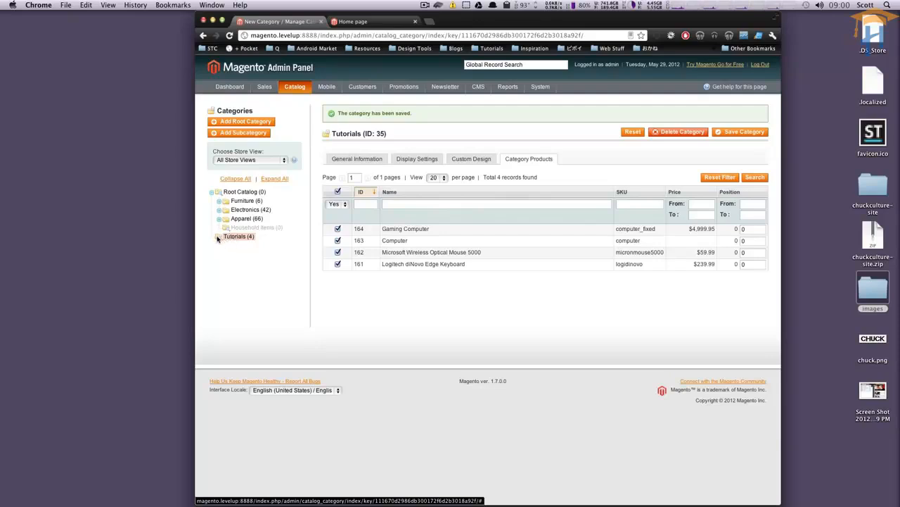
Move the Tutorials category into Root Catalog, between Apparel and Household Items in the category tree.
left_click_drag(217, 236, 221, 239)
left_click_drag(236, 237, 247, 229)
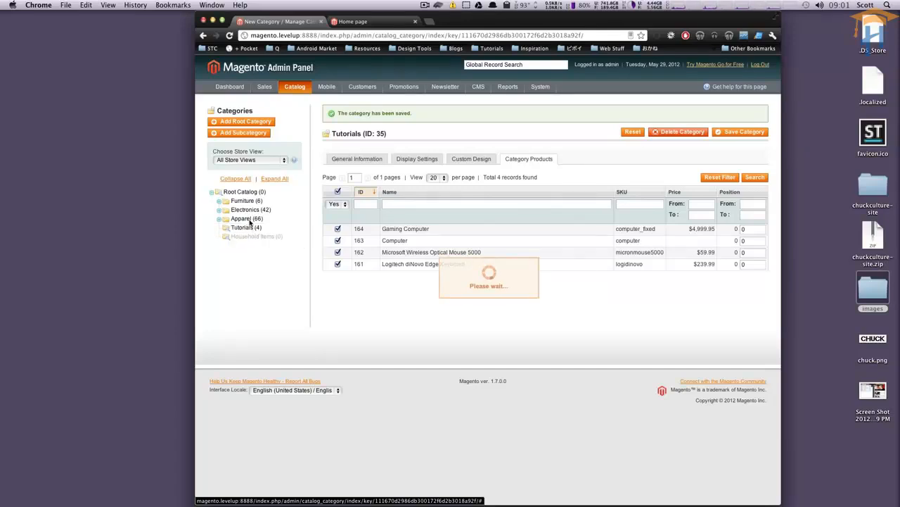
Try nesting the Tutorials category under Apparel, and return it to its place directly above Household Items.
mouse_move(241, 227)
left_mouse_down()
mouse_move(233, 228)
mouse_move(251, 221)
left_mouse_up()
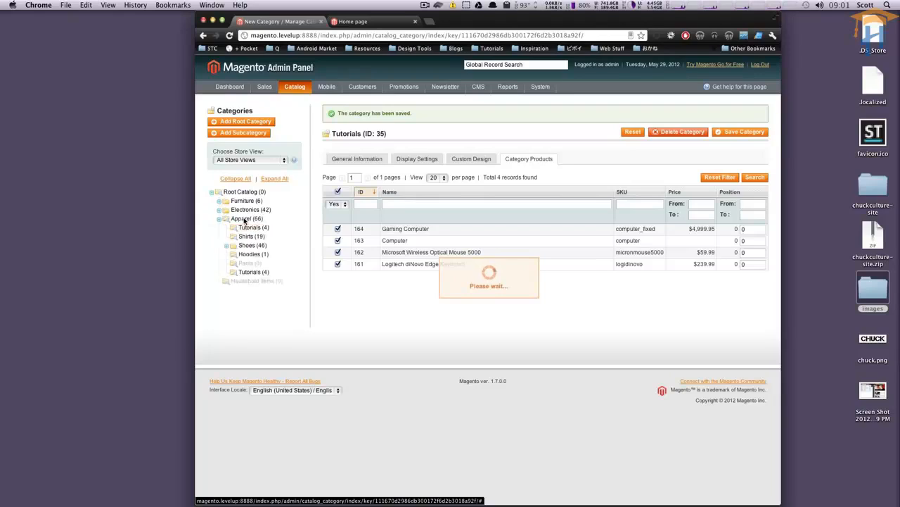
left_click_drag(251, 276, 229, 282)
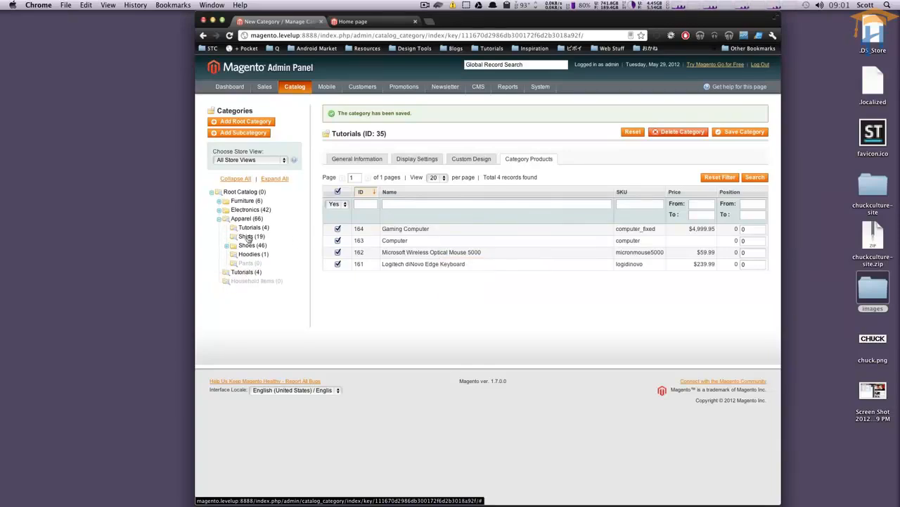
left_click(220, 220)
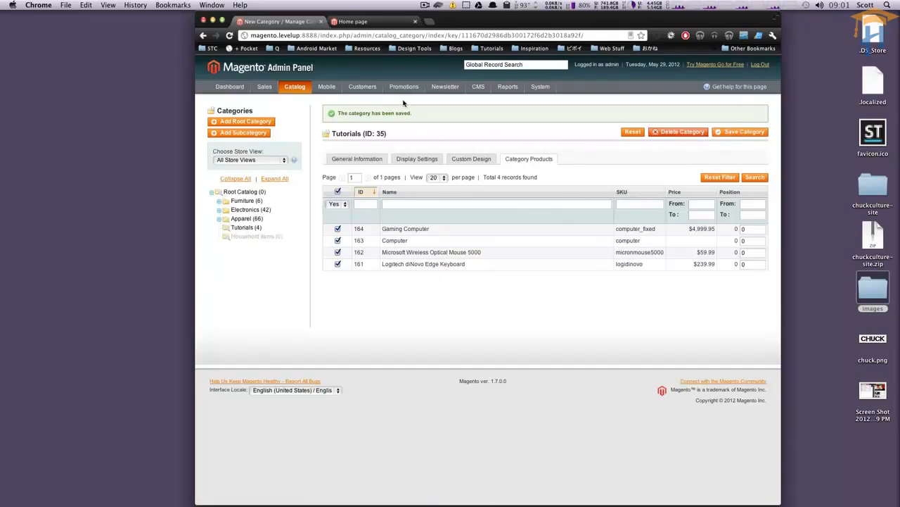
Save the Tutorials category and open its page from the reloaded storefront's navigation.
left_click(761, 132)
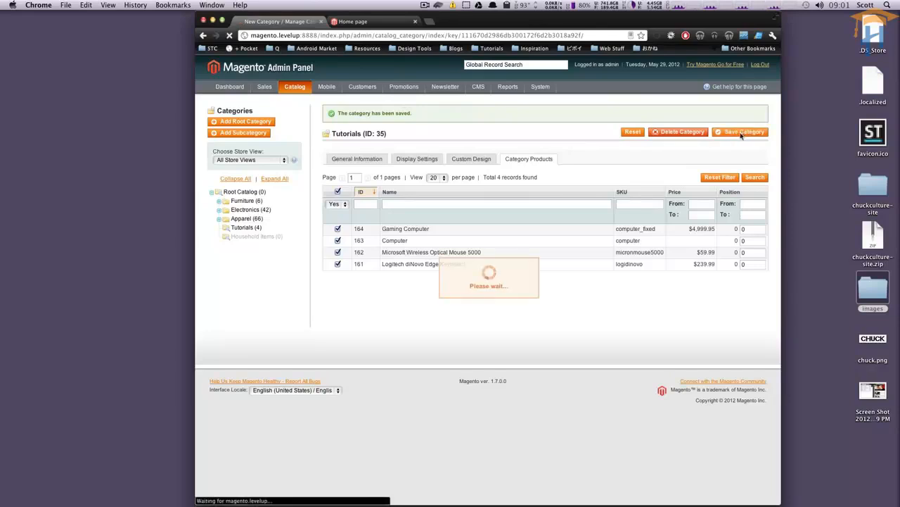
left_click(376, 27)
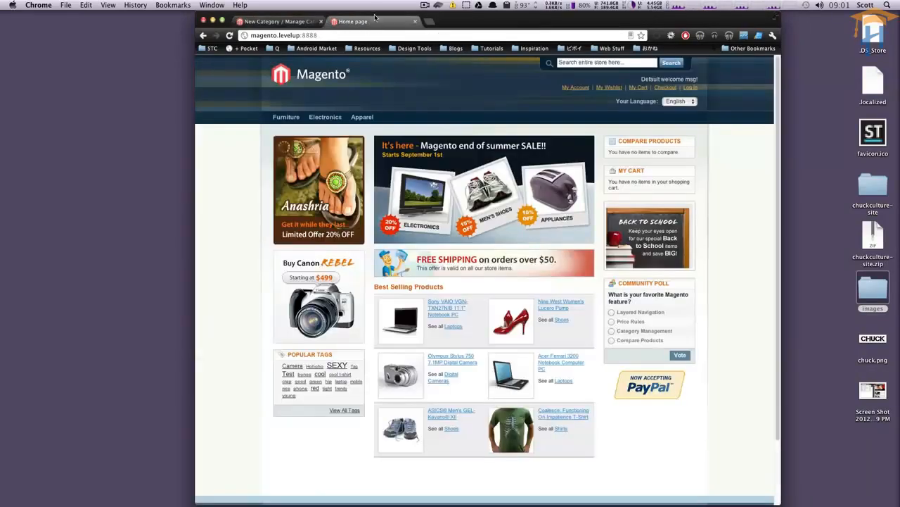
key("super+r")
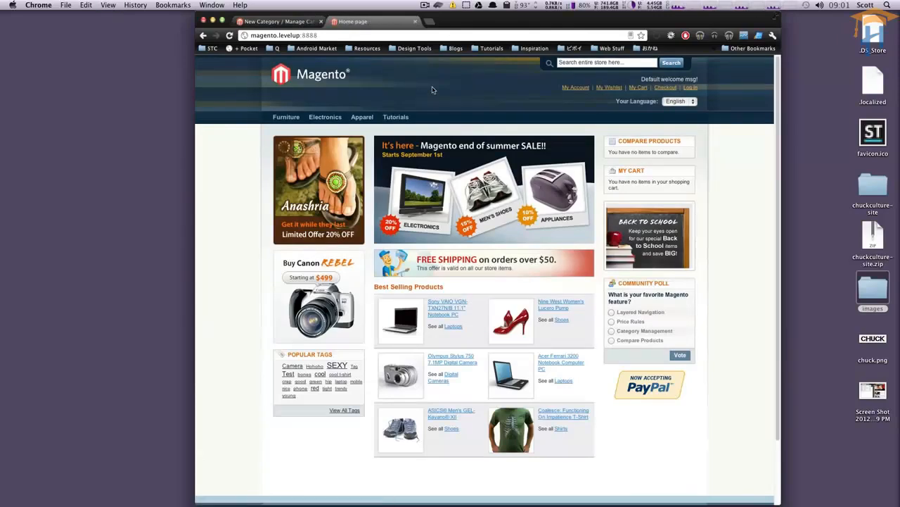
left_click(396, 117)
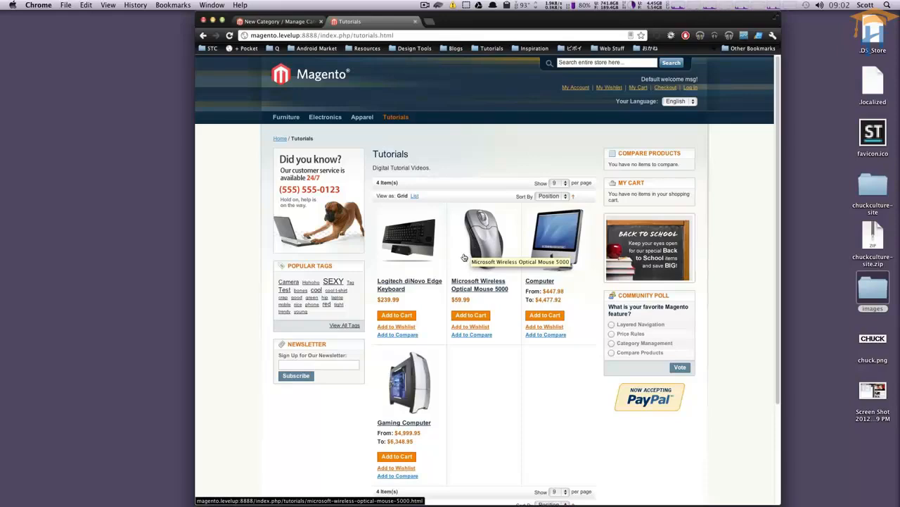
Return to the admin panel's category management and start a new subcategory under Tutorials.
left_click(278, 22)
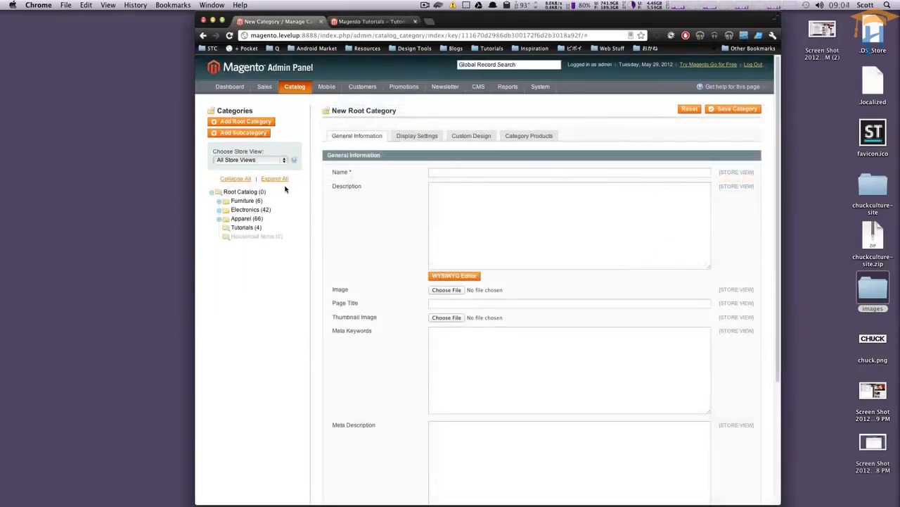
left_click(244, 228)
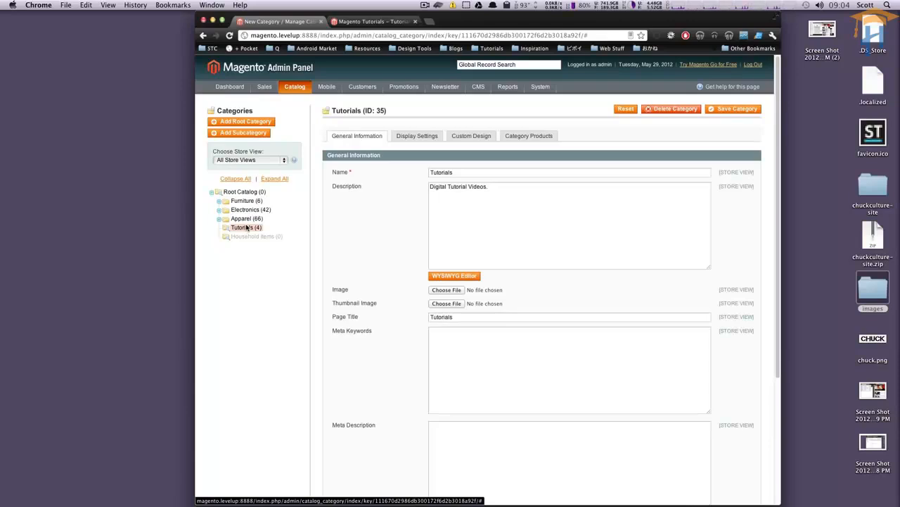
left_click(260, 134)
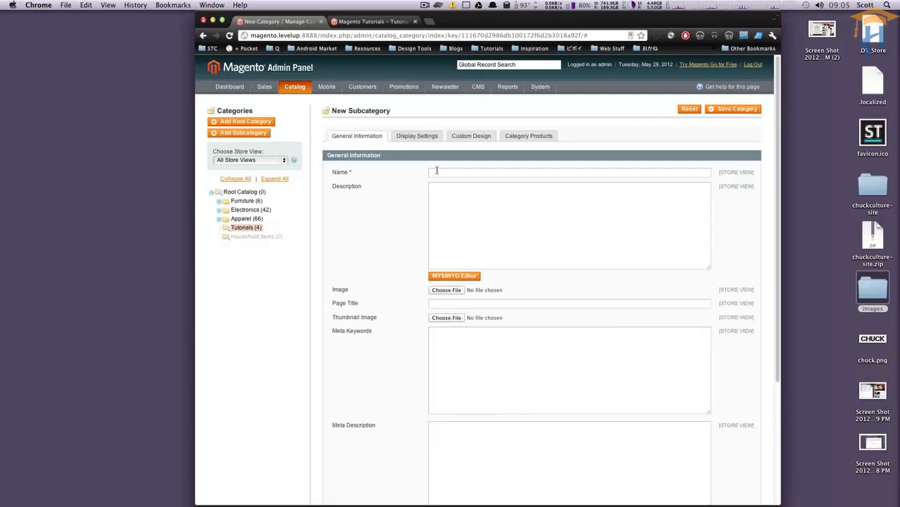
Name the subcategory Magento Tutorials and use the desktop file Screen Shot 2012-05-29 at 9.04.08 PM as its image.
type("Mag")
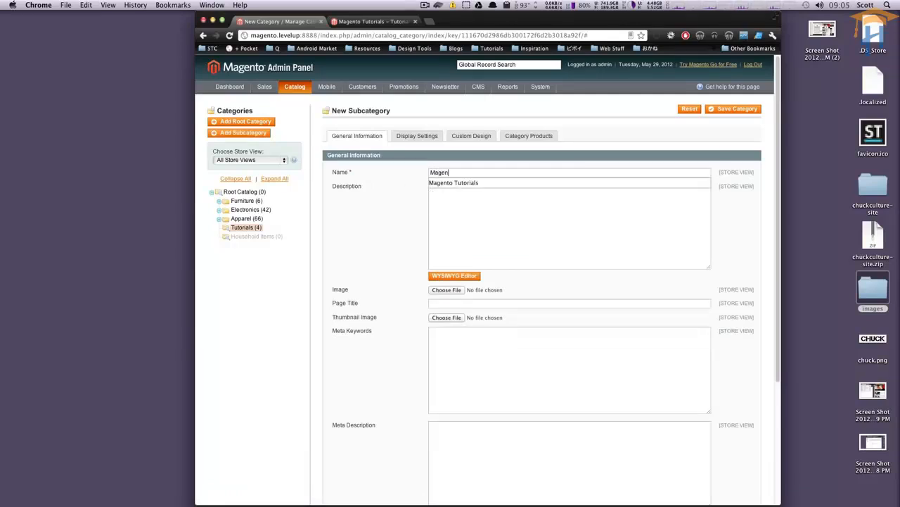
type("en")
key("Down")
key("Return")
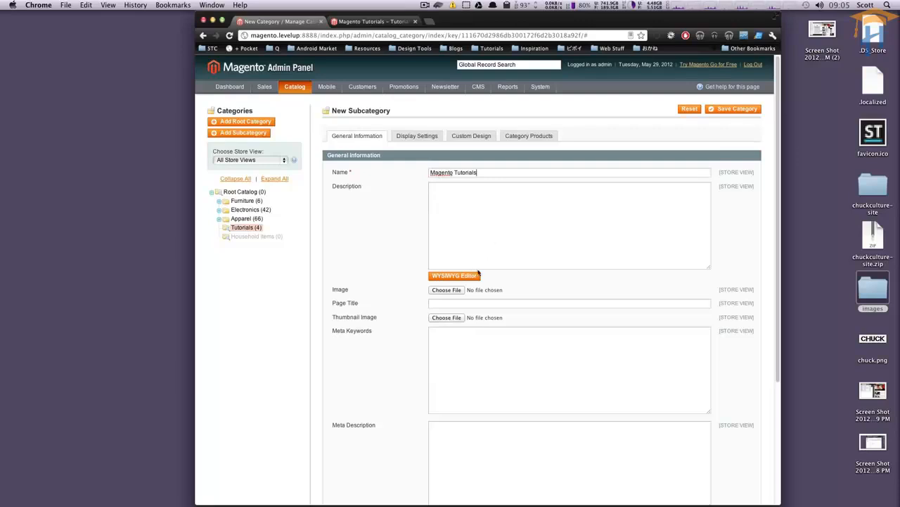
left_click(450, 290)
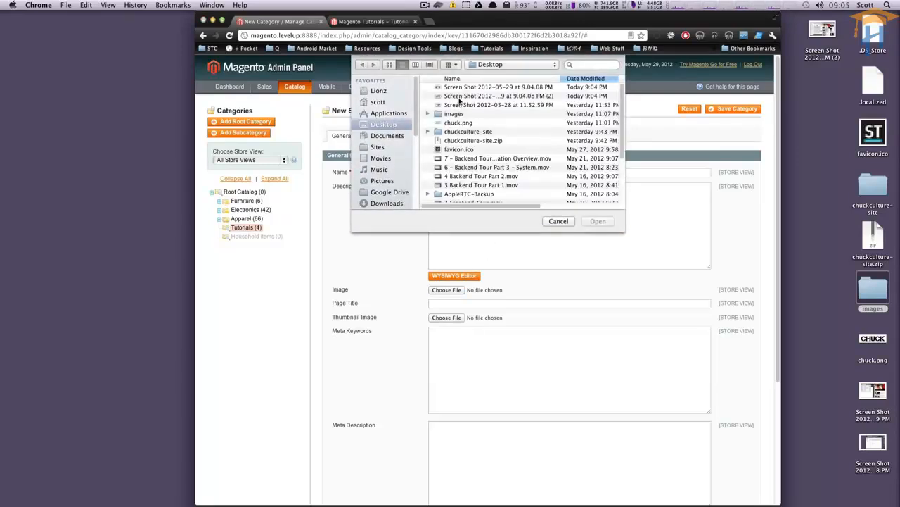
left_click(479, 87)
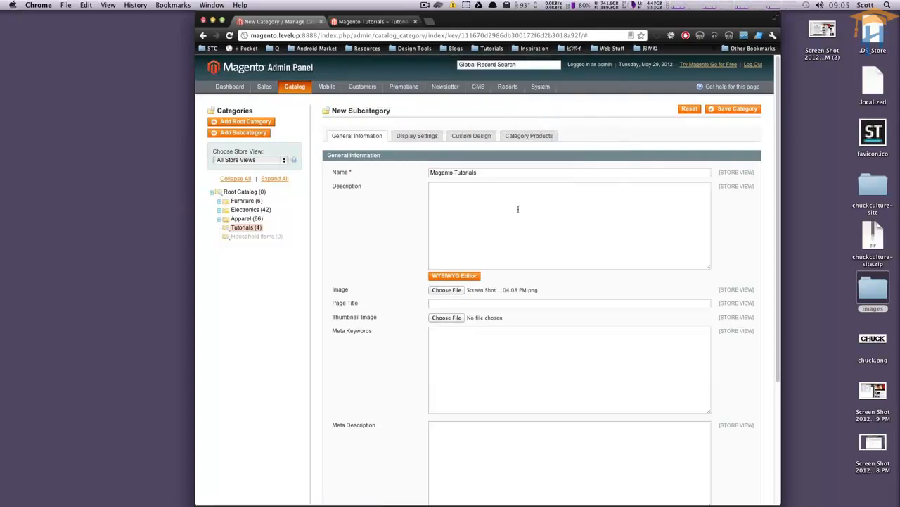
Make the Magento Tutorials subcategory active, keep Include in Navigation Menu set to Yes, and save it.
scroll(557, 224, "down", 2)
scroll(558, 226, "down", 3)
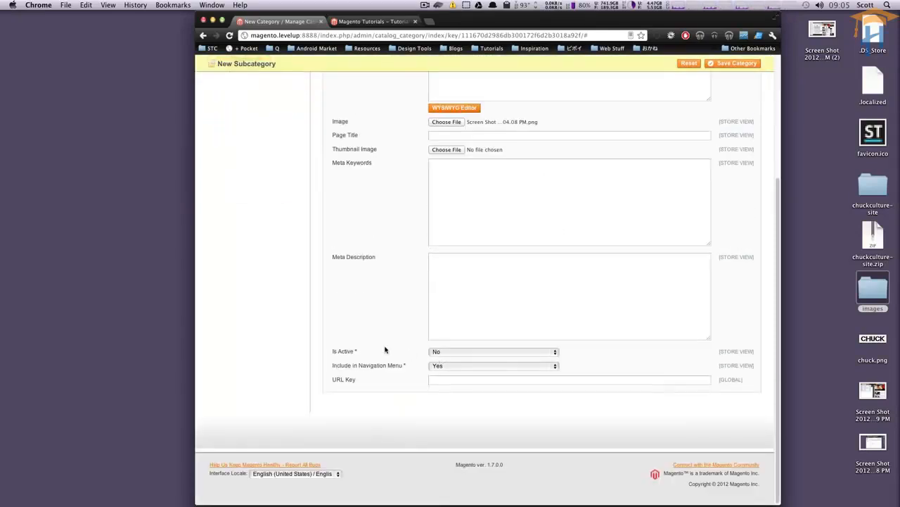
scroll(408, 352, "up", 5)
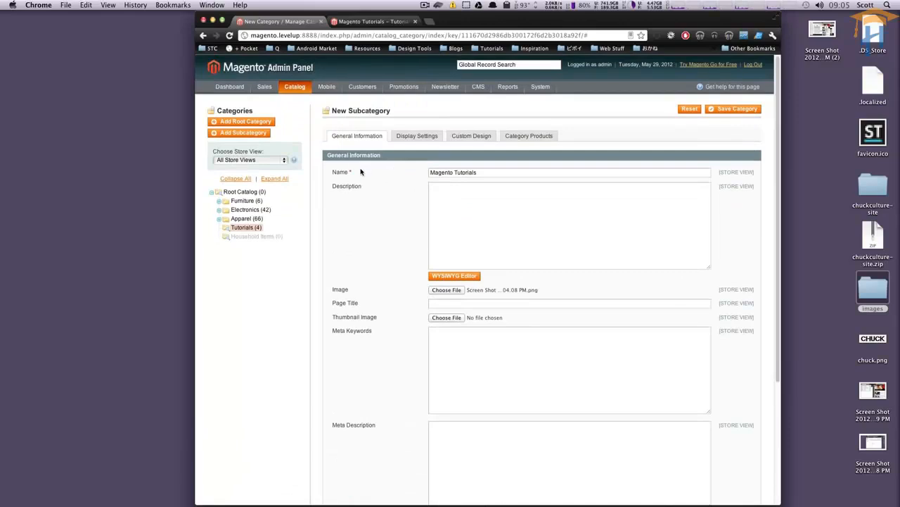
scroll(362, 198, "down", 5)
left_click_drag(359, 352, 338, 352)
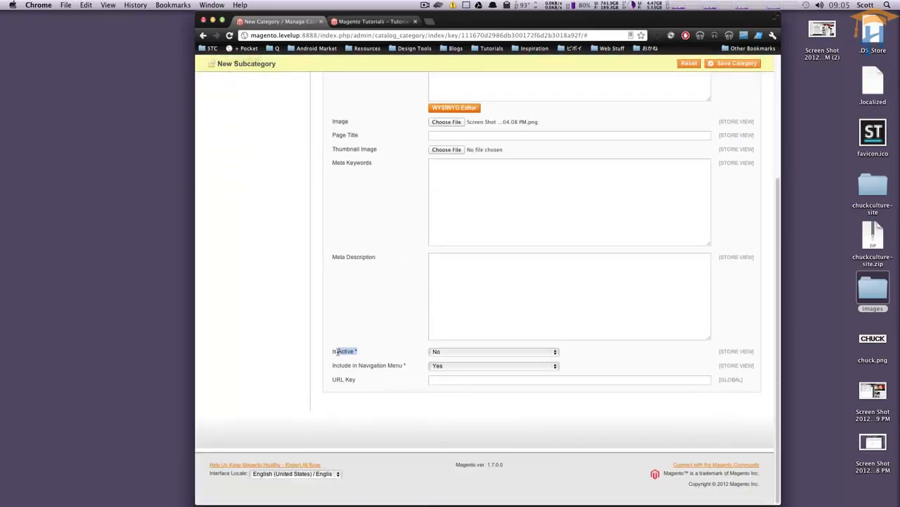
left_click(500, 352)
left_click(484, 347)
left_click(431, 367)
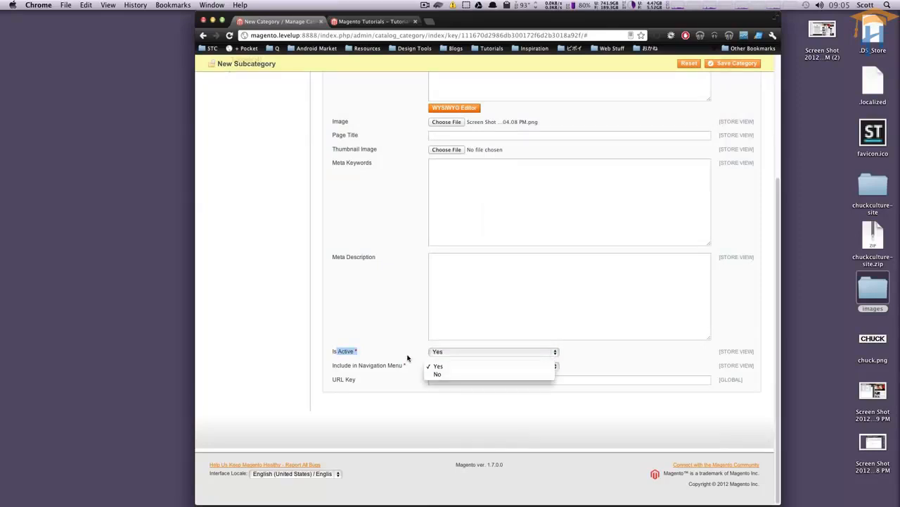
left_click(403, 360)
scroll(500, 374, "up", 5)
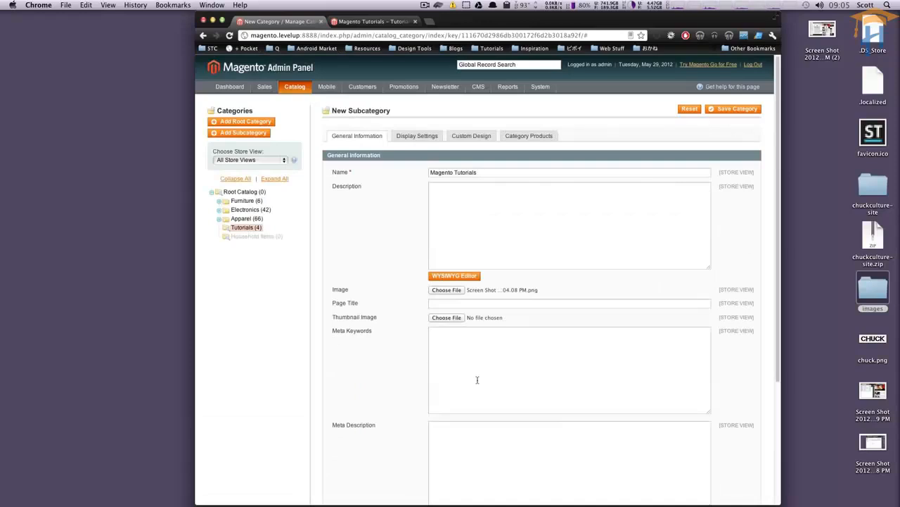
left_click(735, 109)
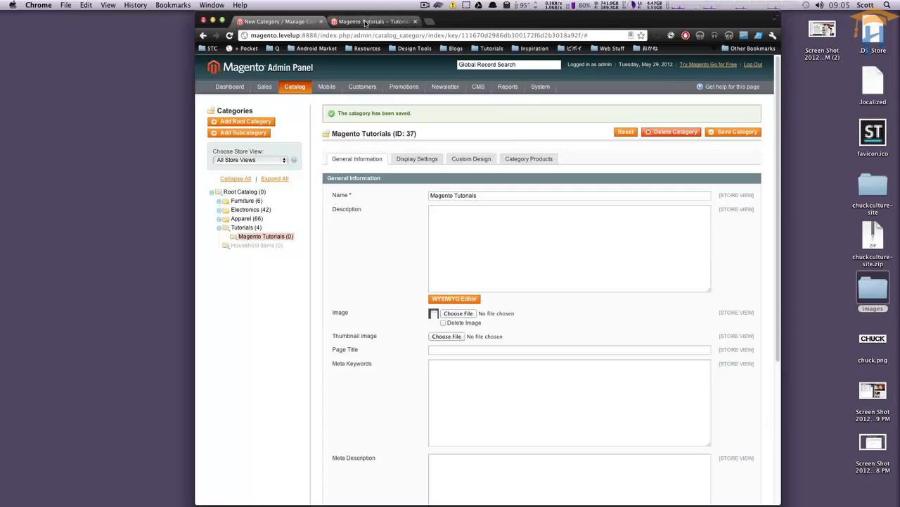
Check the storefront's Tutorials page for the new subcategory and open Magento Tutorials from the navigation.
left_click(365, 22)
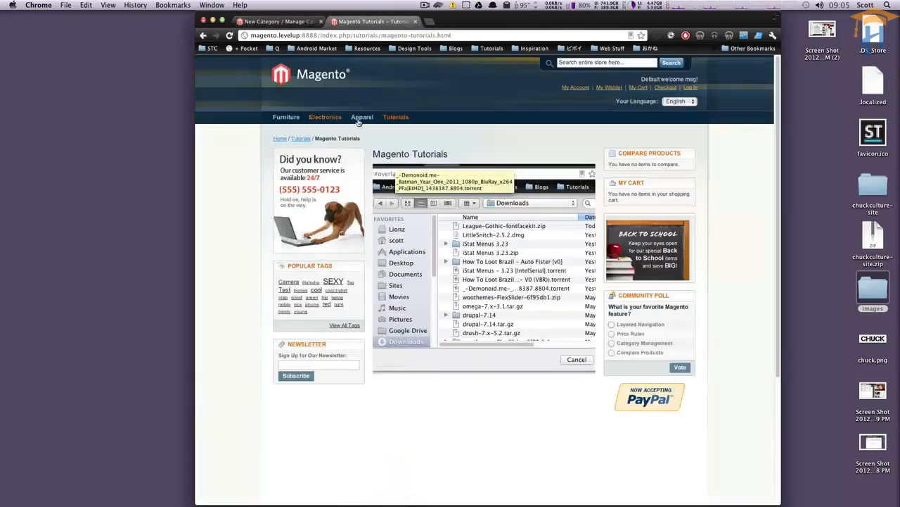
left_click(392, 118)
left_click(291, 22)
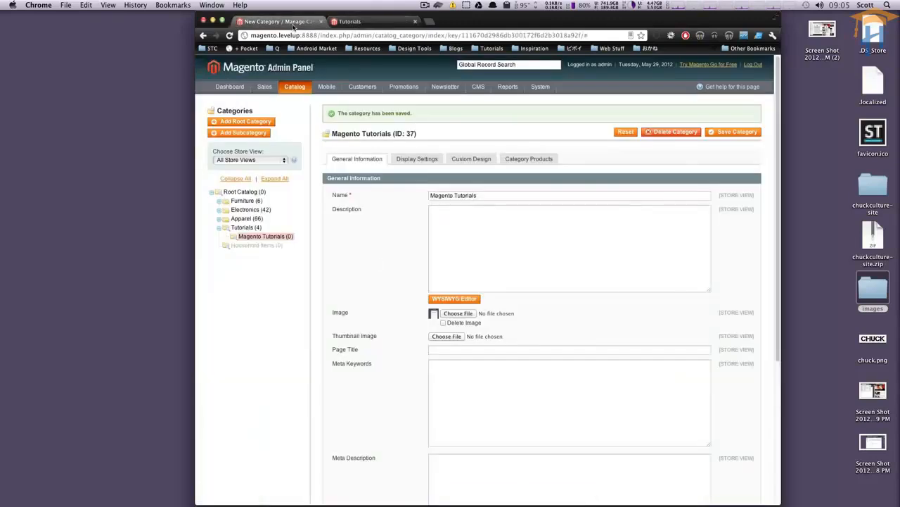
left_click(373, 22)
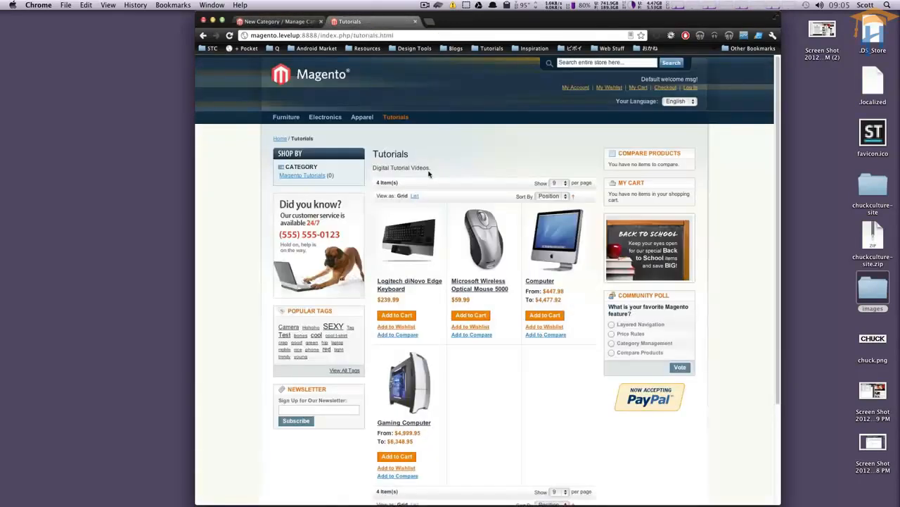
mouse_move(404, 124)
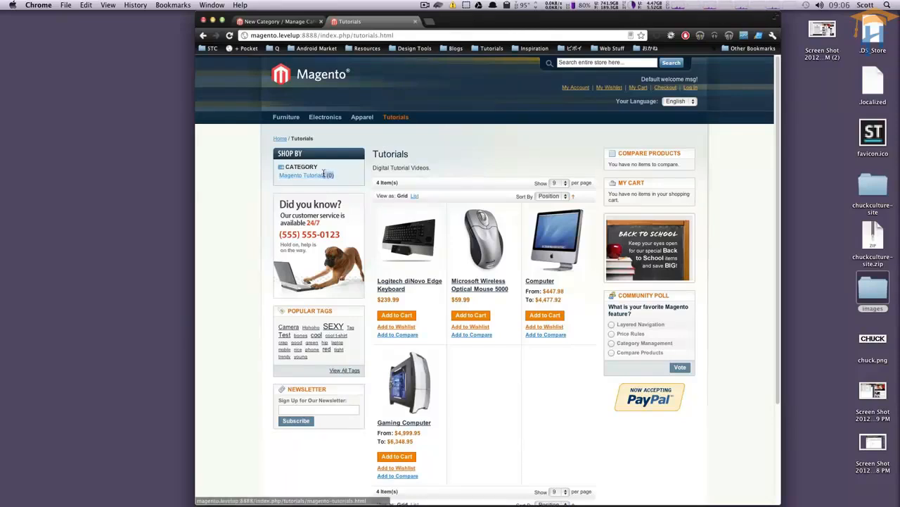
mouse_move(394, 123)
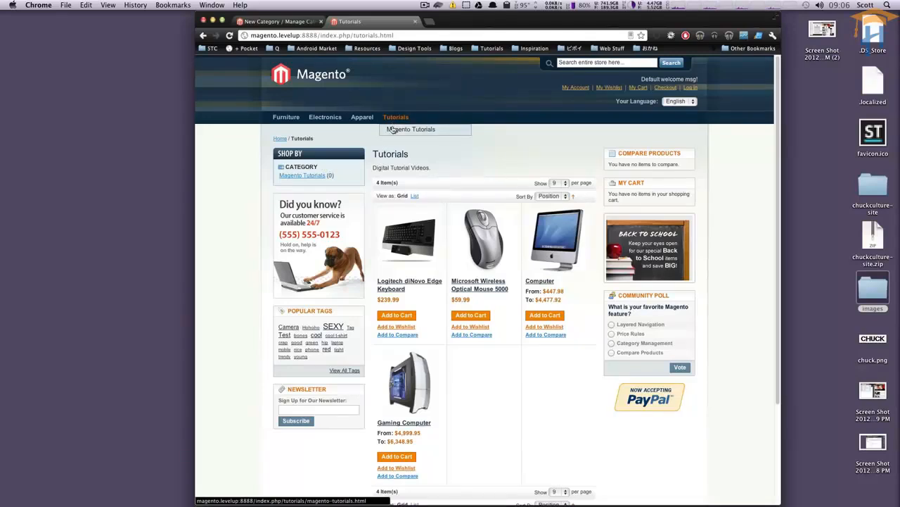
left_click(392, 129)
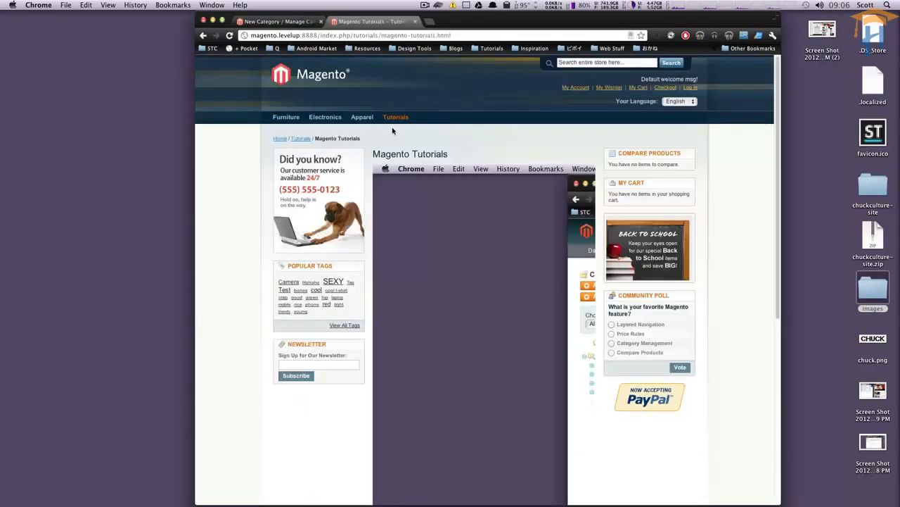
Examine the Magento Tutorials storefront page, including its title, category image and the product area below the image.
scroll(321, 187, "down", 5)
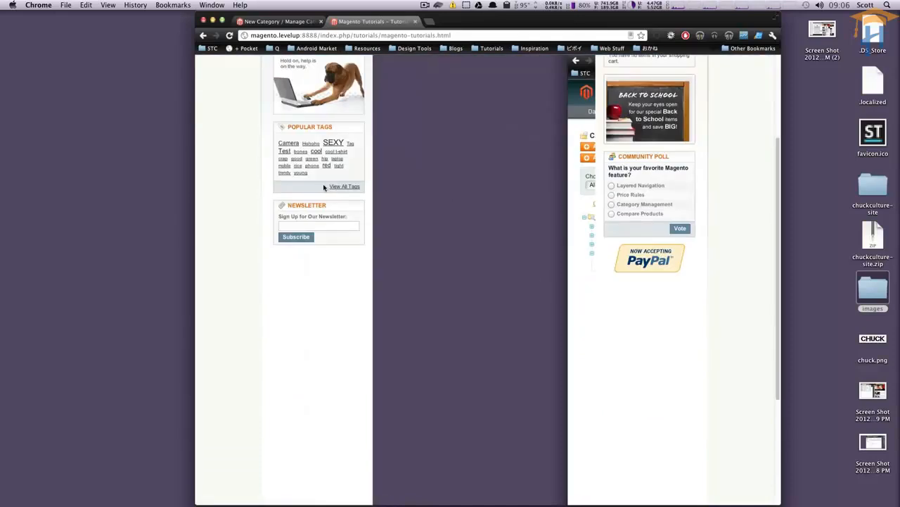
scroll(326, 190, "up", 4)
scroll(520, 197, "down", 1)
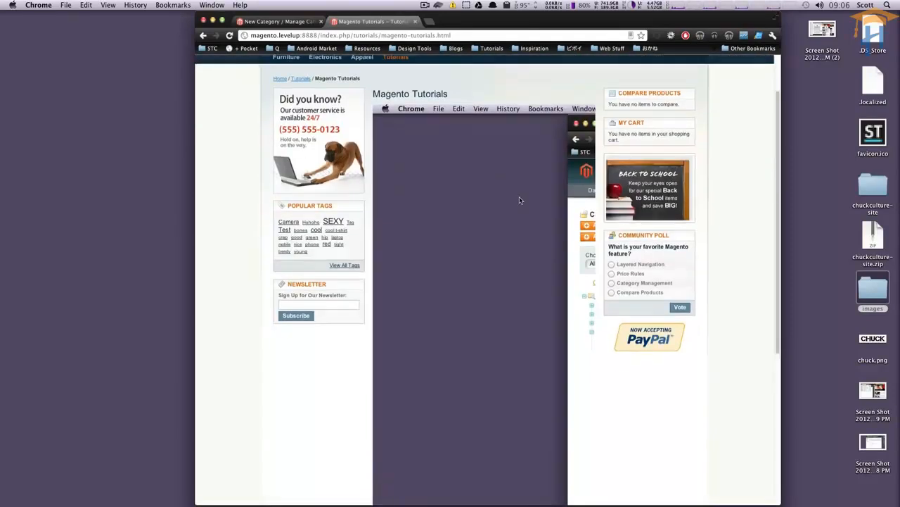
scroll(518, 199, "up", 1)
scroll(517, 197, "down", 3)
scroll(513, 197, "up", 4)
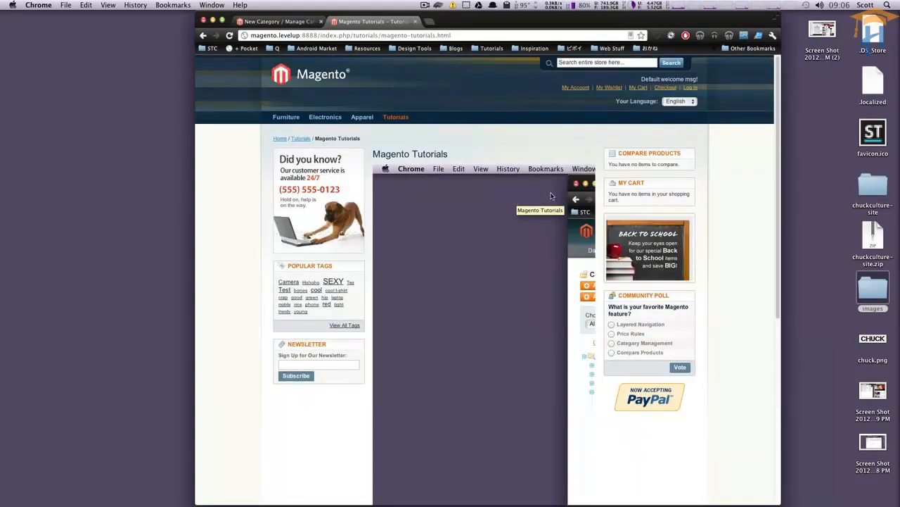
scroll(513, 264, "down", 5)
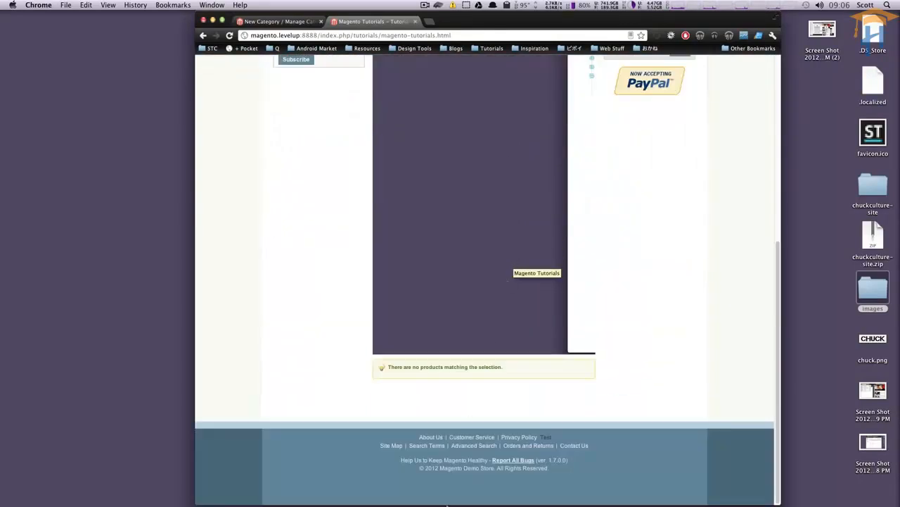
scroll(483, 372, "up", 5)
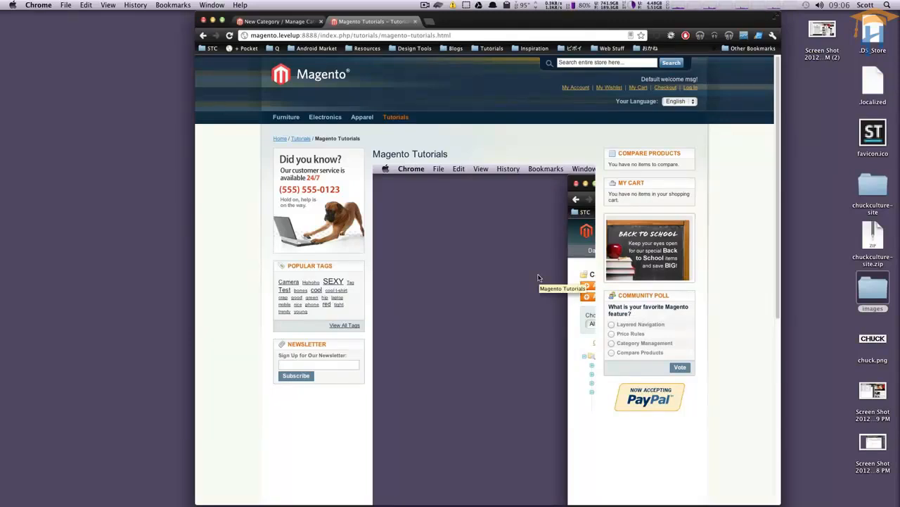
scroll(518, 237, "down", 3)
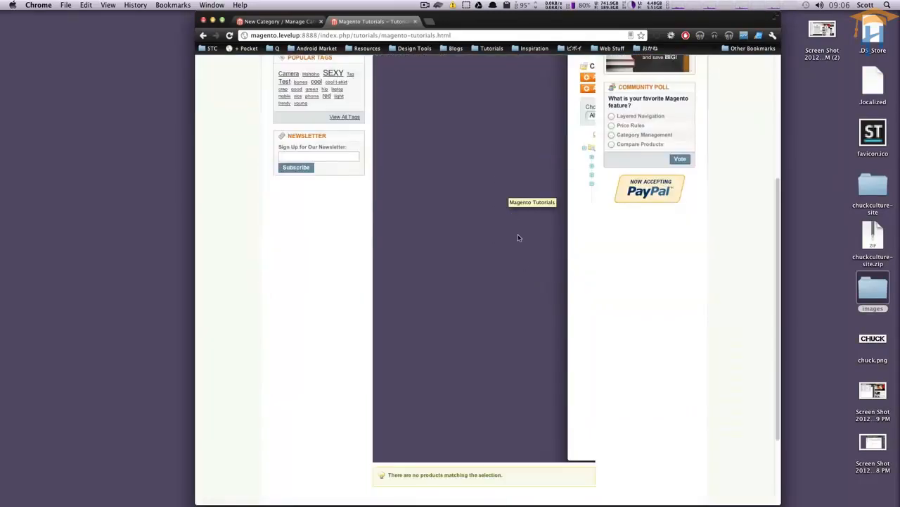
scroll(516, 237, "up", 3)
scroll(515, 236, "down", 1)
scroll(515, 237, "up", 1)
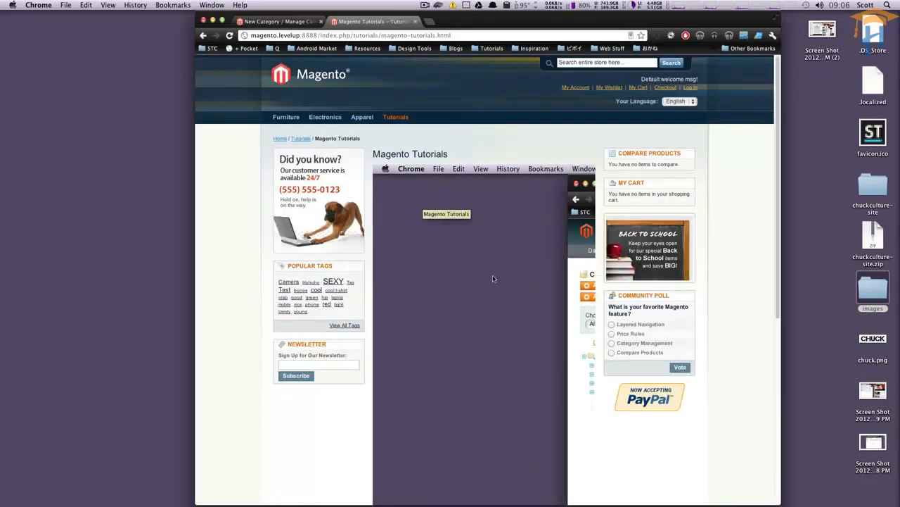
scroll(505, 315, "down", 5)
scroll(506, 314, "up", 5)
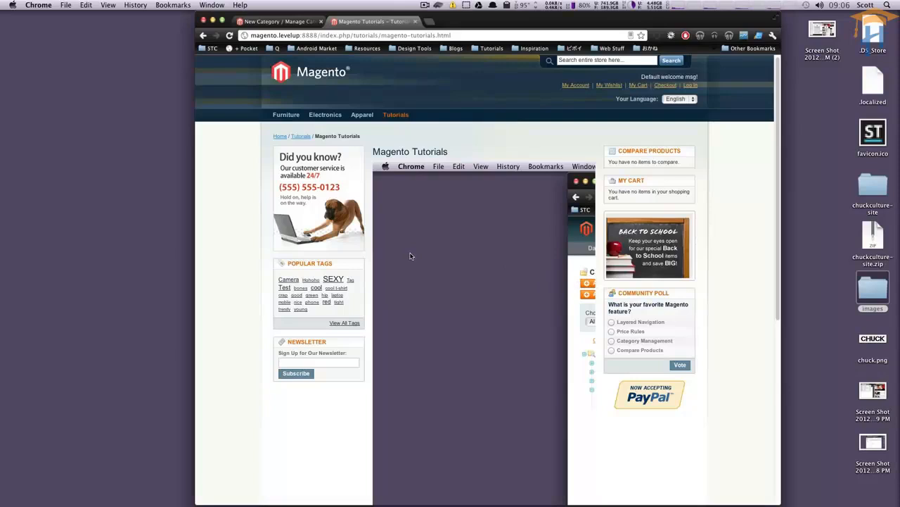
left_click_drag(446, 150, 396, 149)
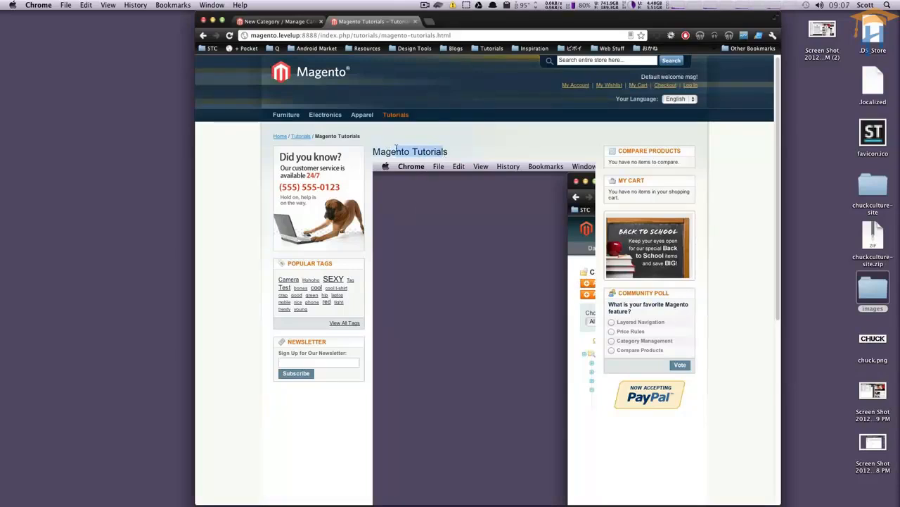
left_click(498, 145)
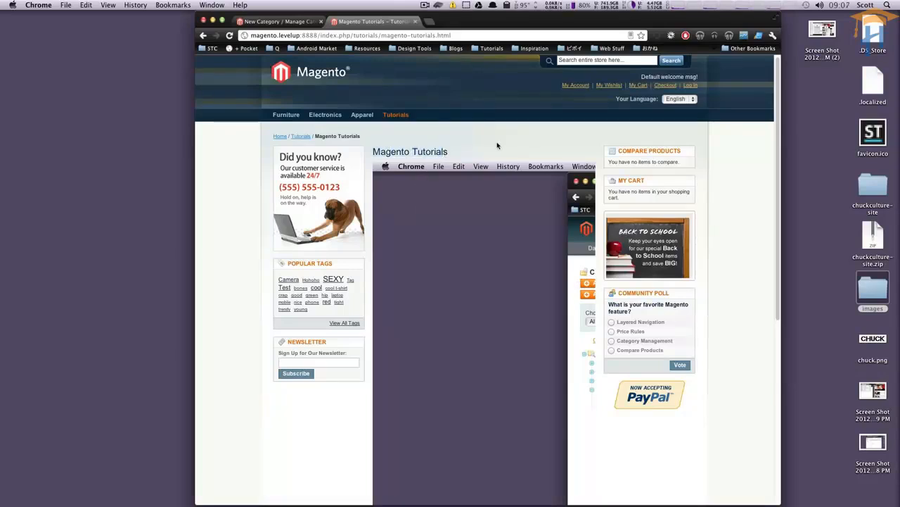